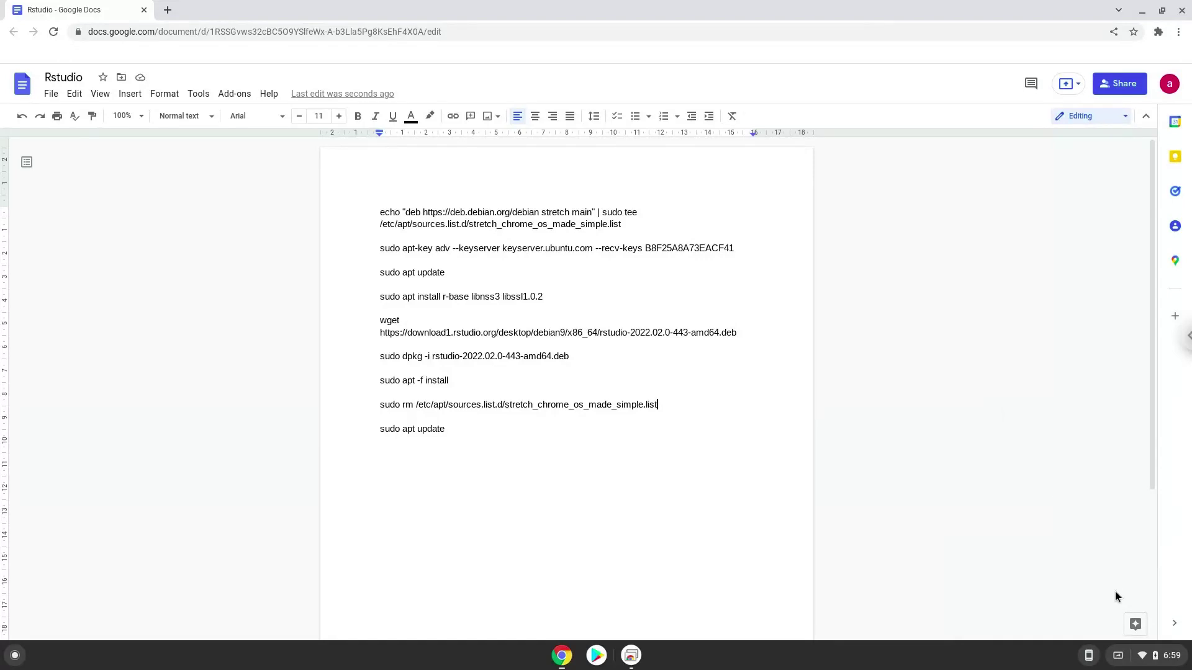
- Install the Linux development environment from Settings' Advanced > Developers, then close its terminal
left_click(1161, 656)
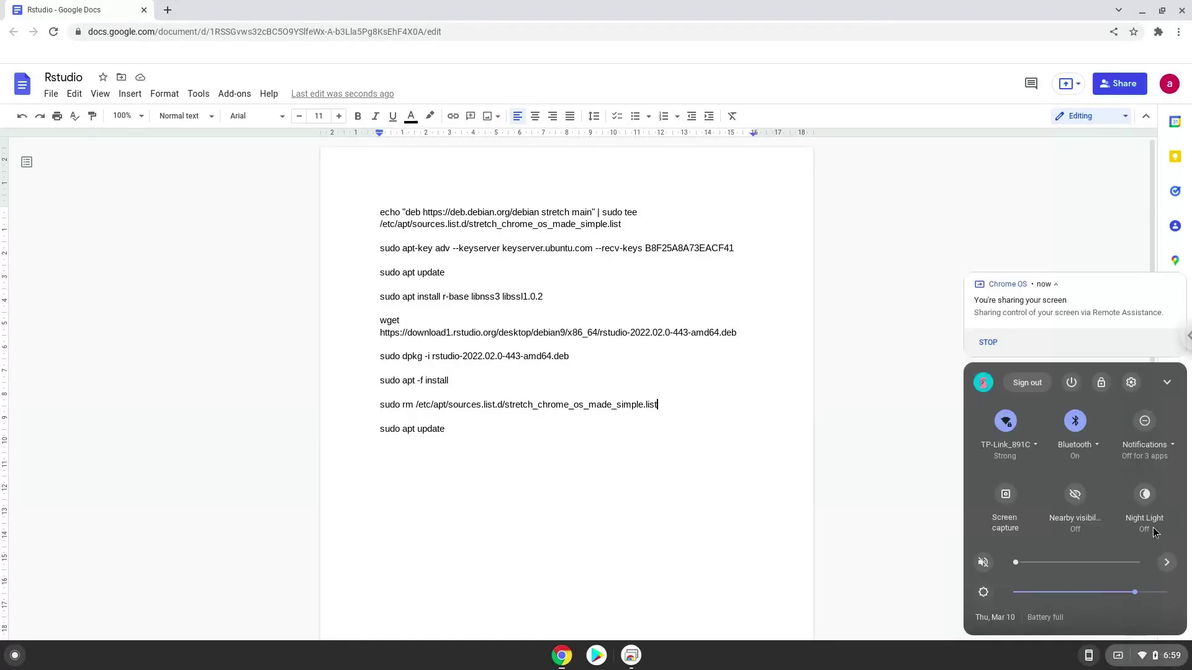
left_click(1134, 384)
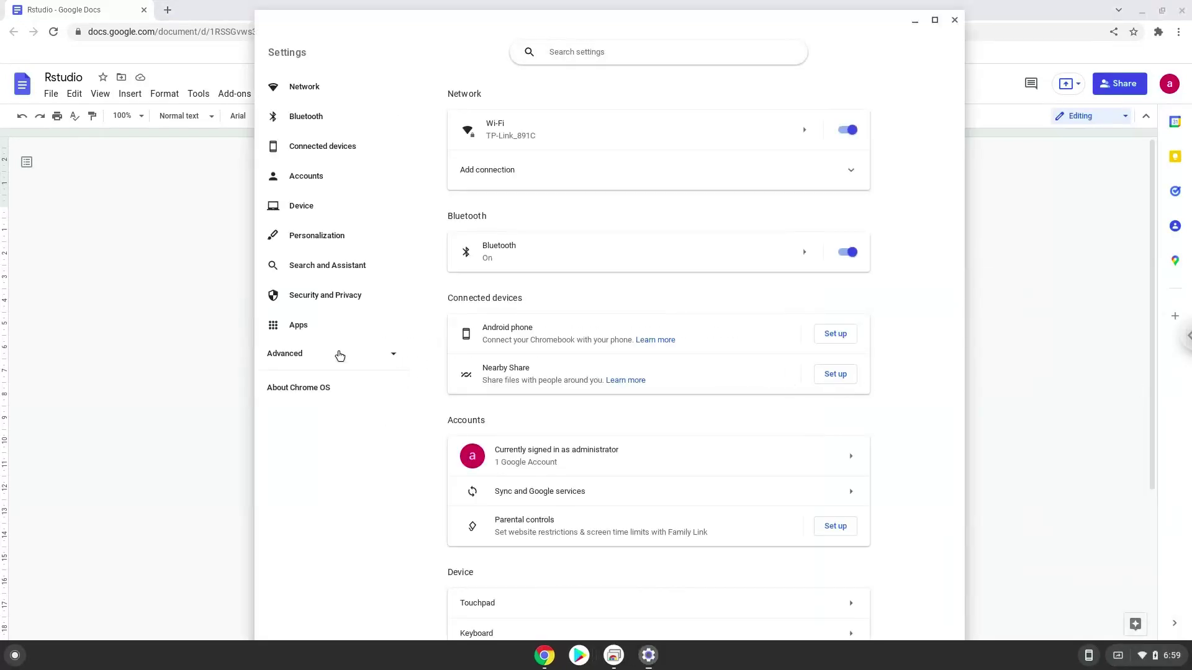
left_click(341, 356)
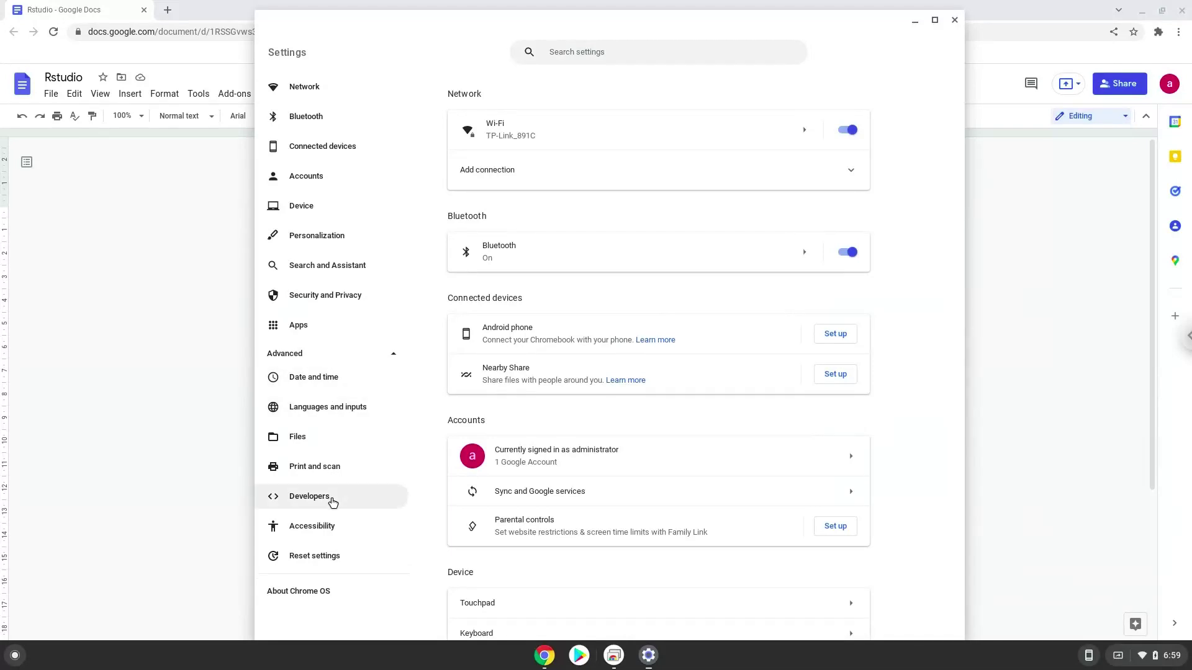
left_click(332, 500)
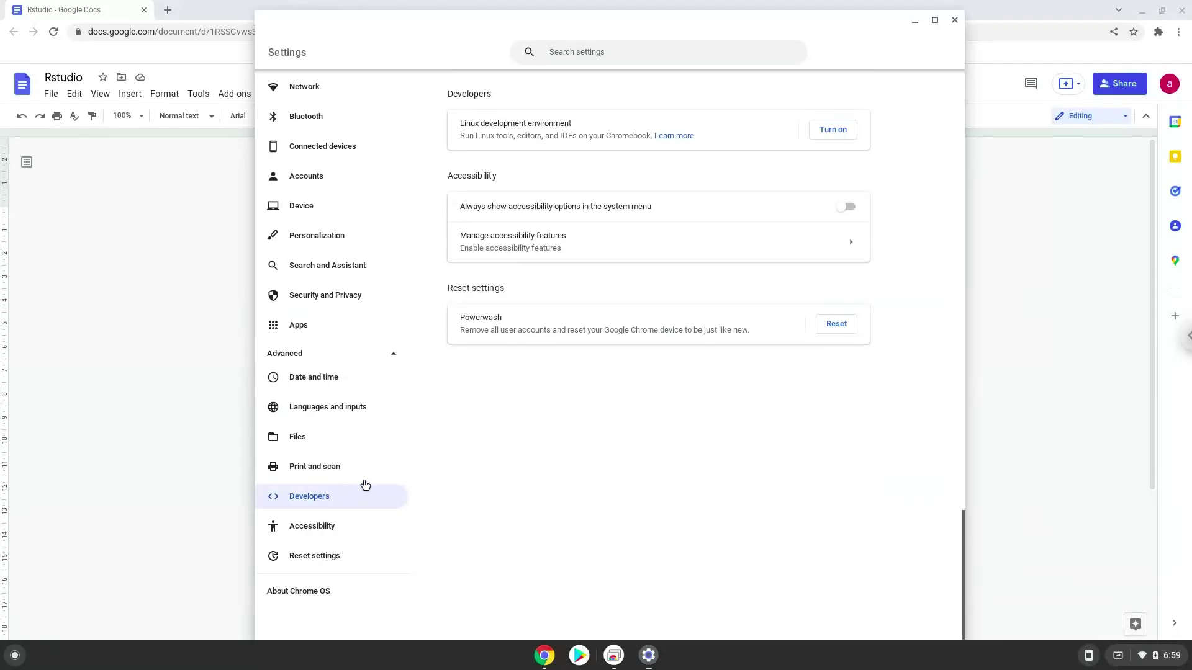
left_click(832, 131)
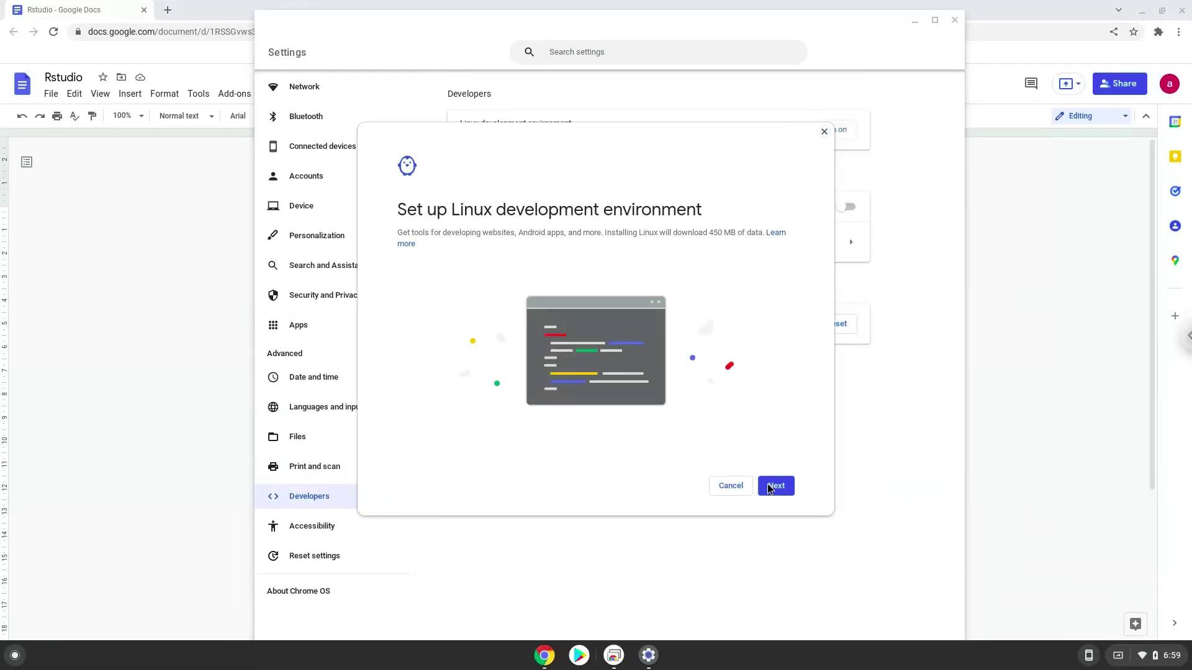
left_click(775, 485)
left_click(774, 486)
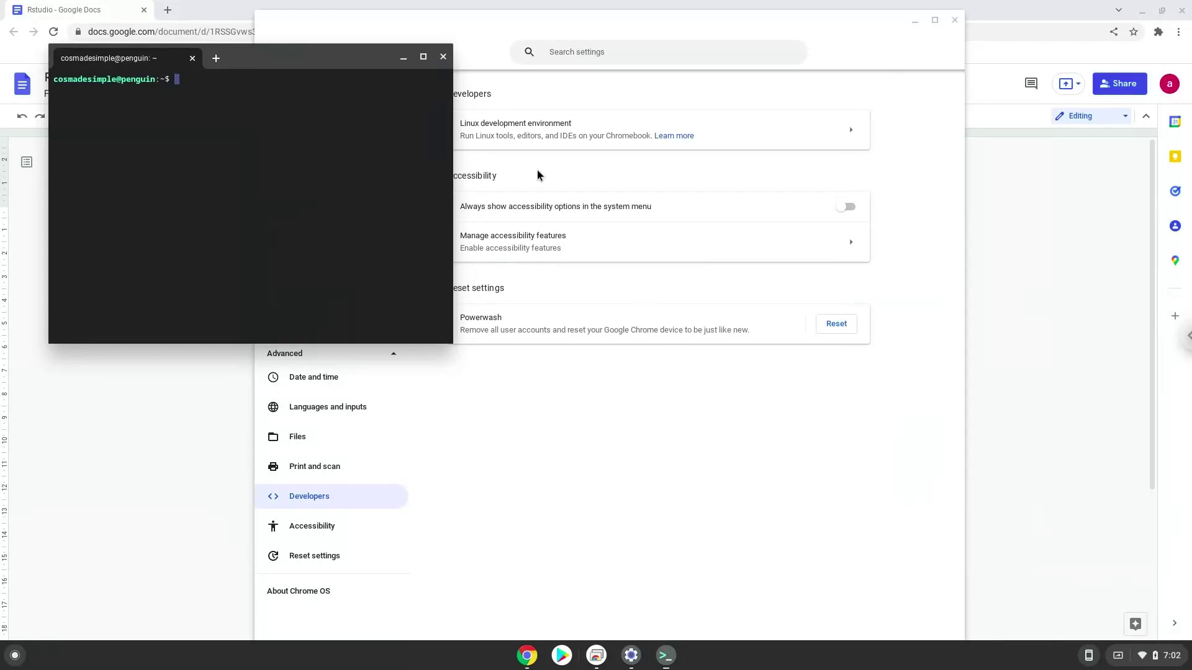
left_click(446, 58)
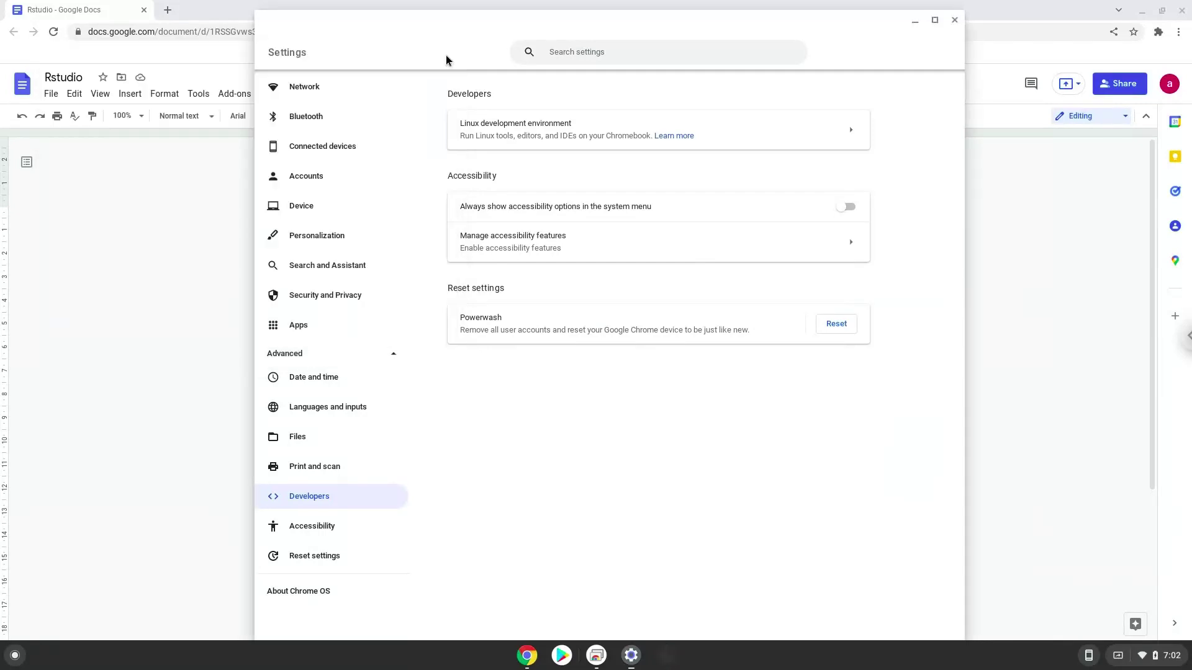
- Close Settings and copy the Debian stretch echo command from the Google Doc
left_click(952, 20)
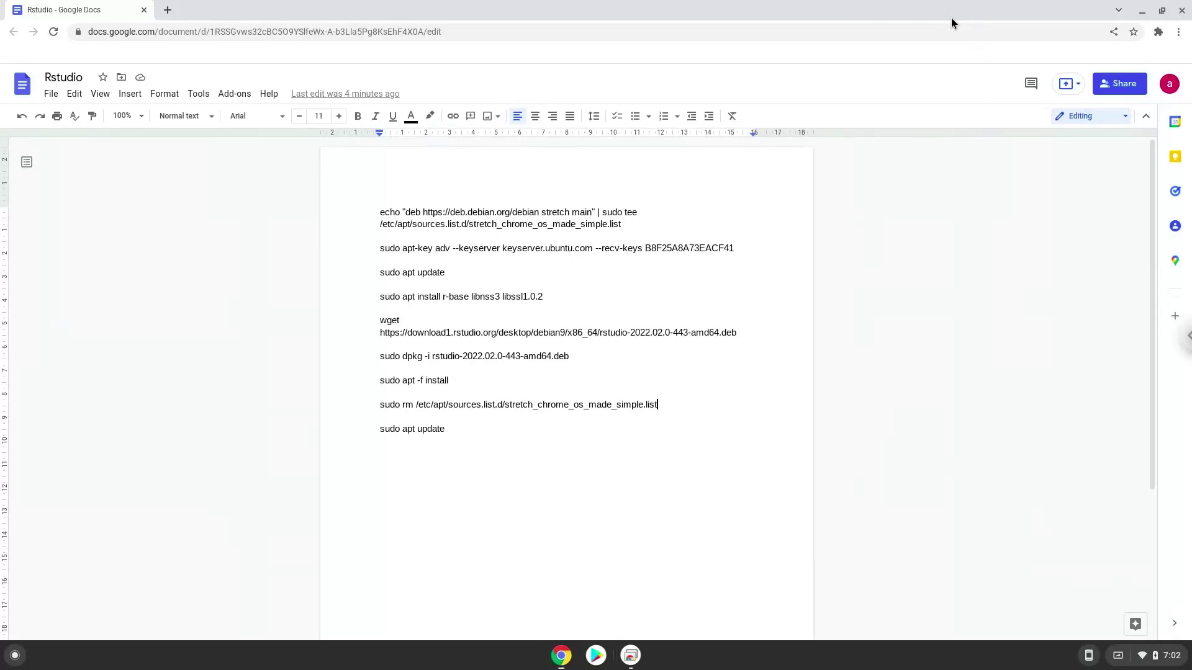
triple_click(556, 212)
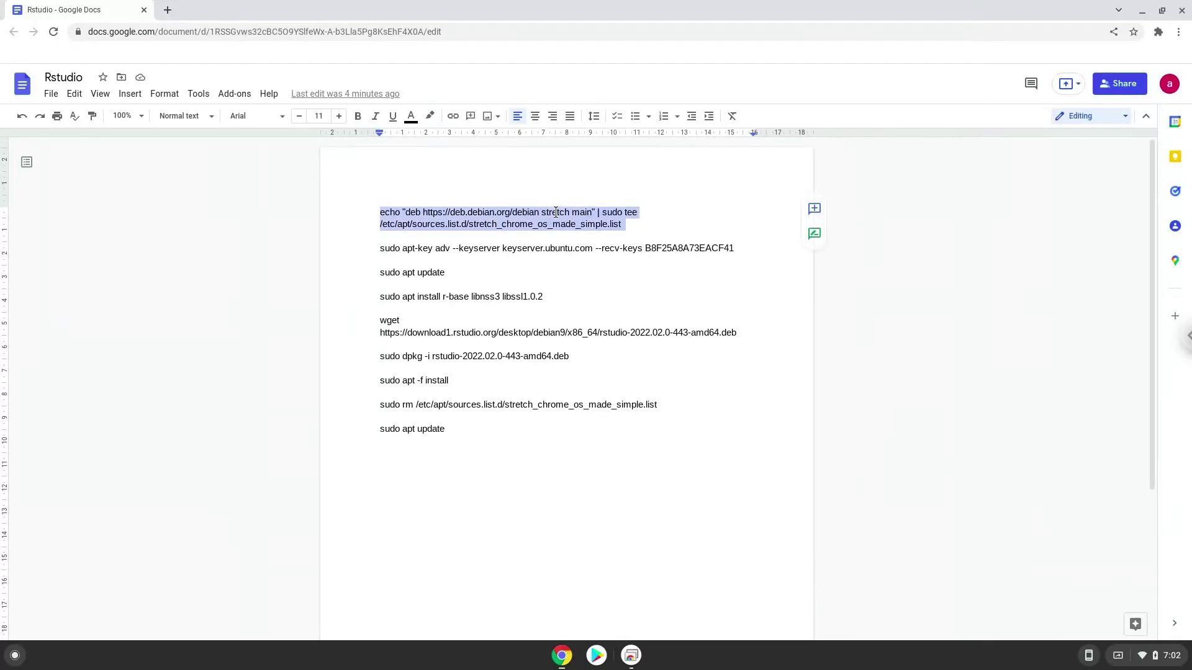
right_click(556, 213)
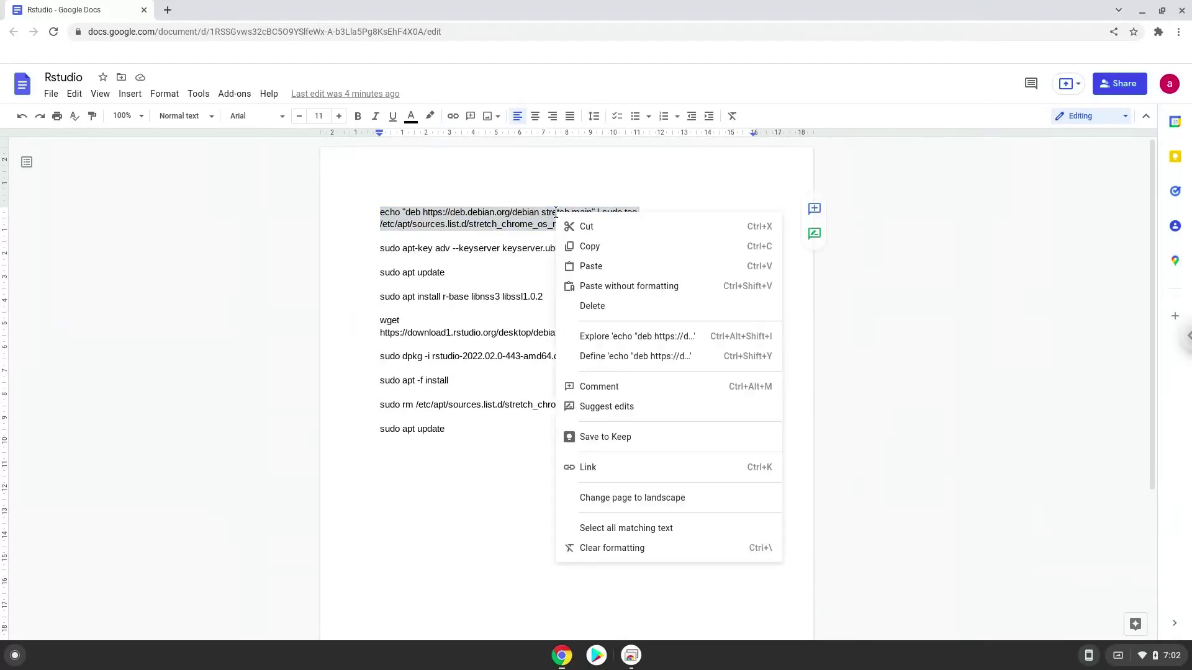
left_click(611, 246)
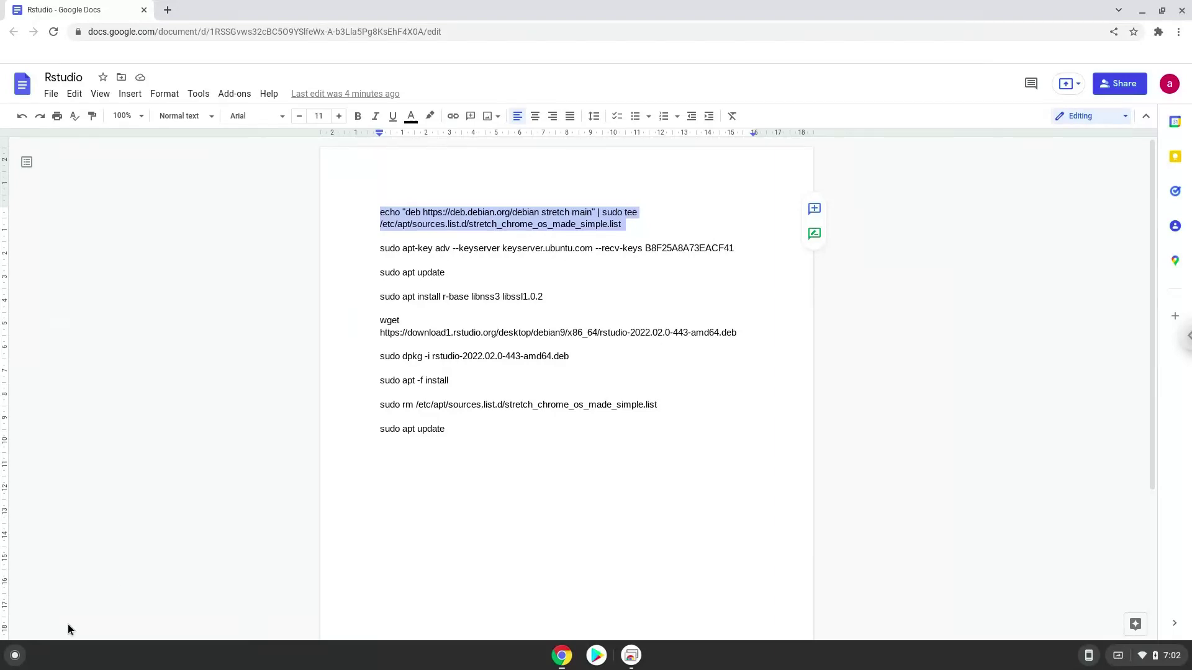
left_click(15, 655)
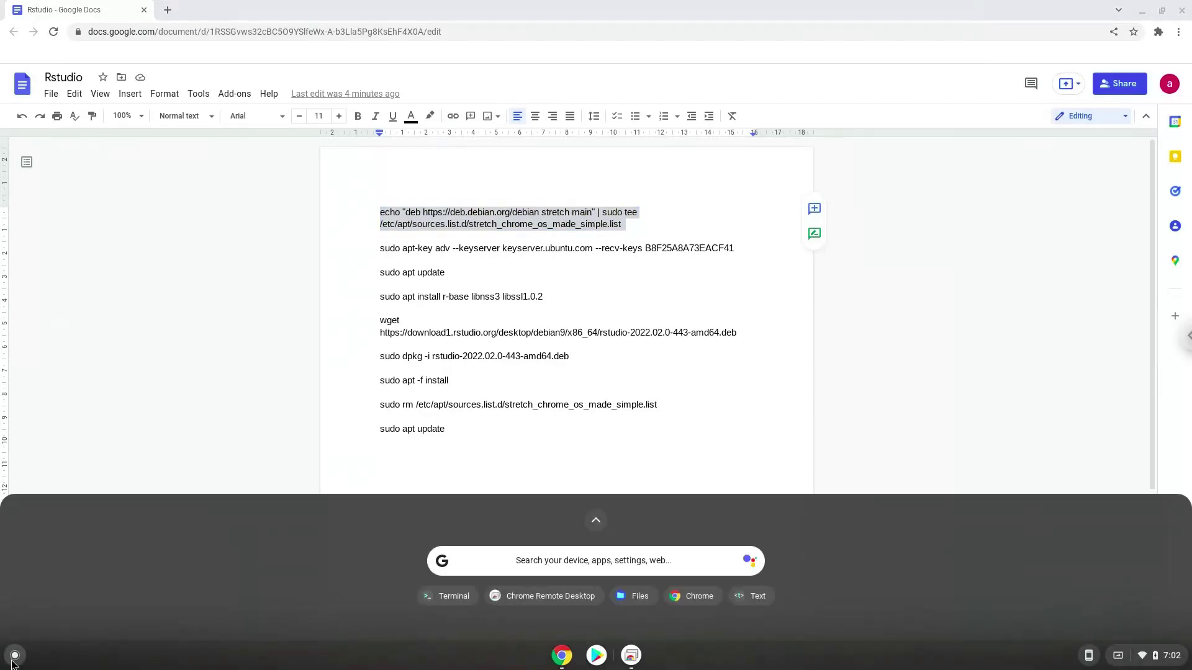
type("ter")
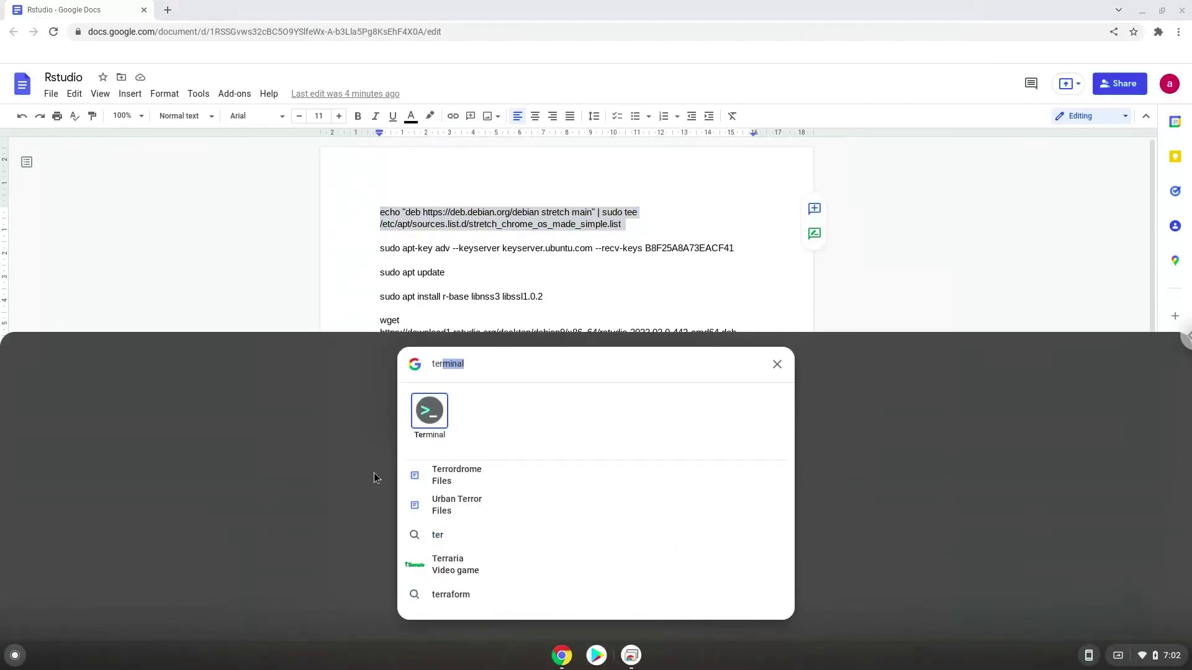
- Launch the Linux Terminal to run the Debian stretch repository command
left_click(430, 418)
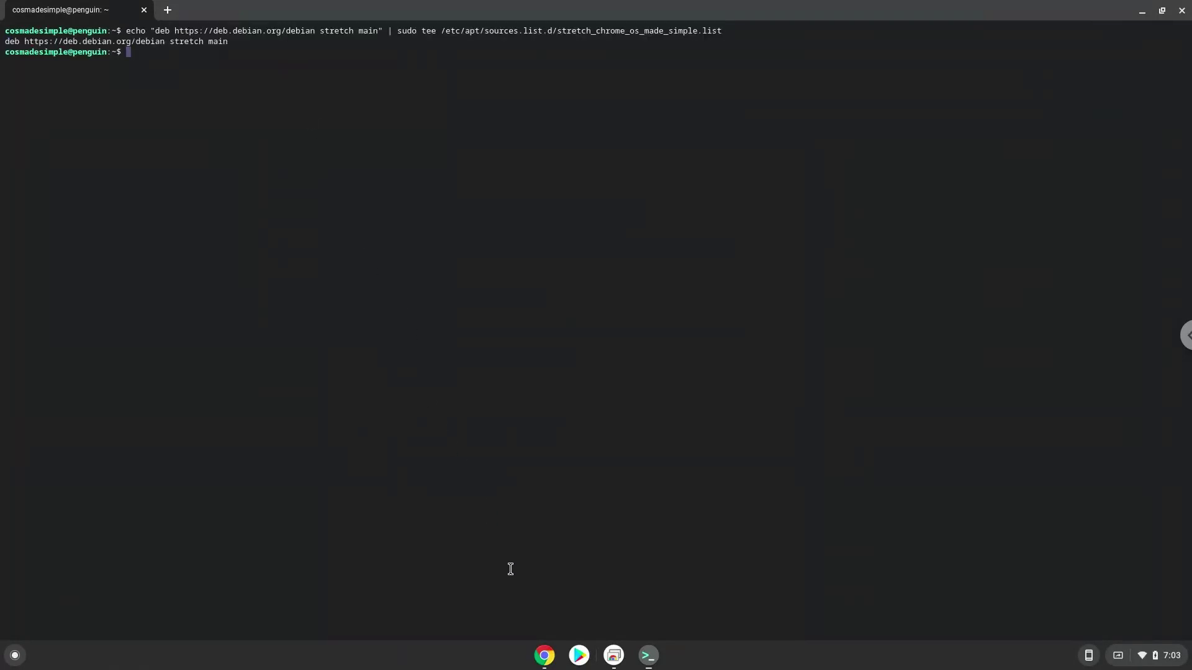
- Copy the sudo apt-key adv signing-key command from the Google Doc
left_click(545, 656)
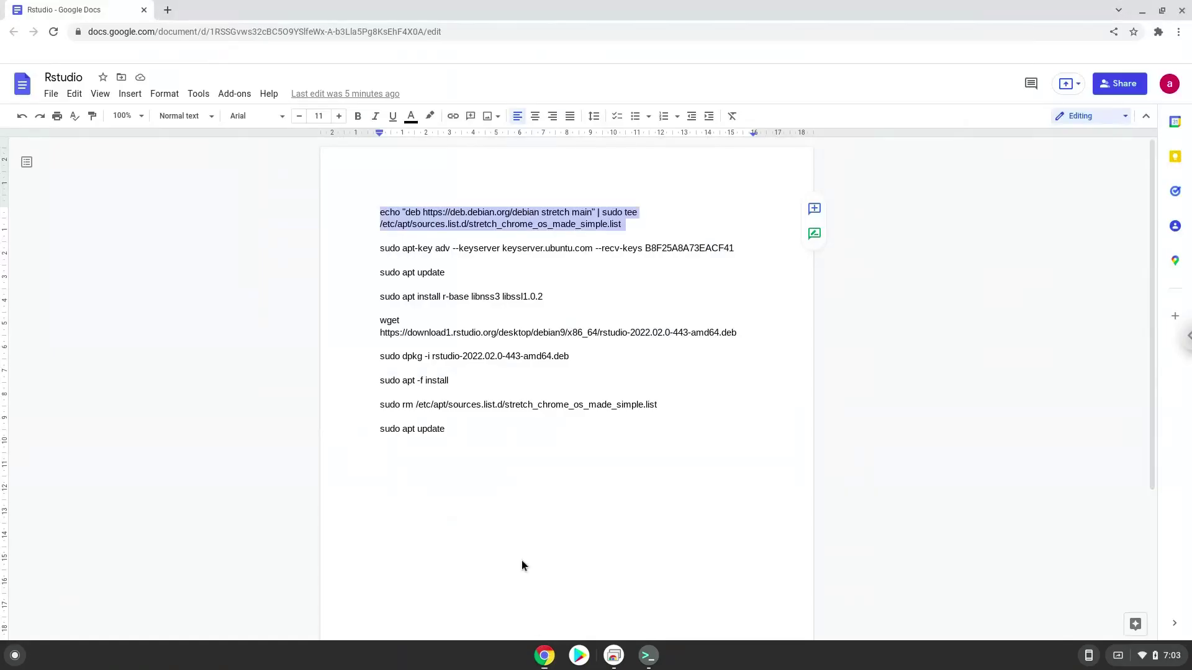
triple_click(470, 249)
right_click(470, 252)
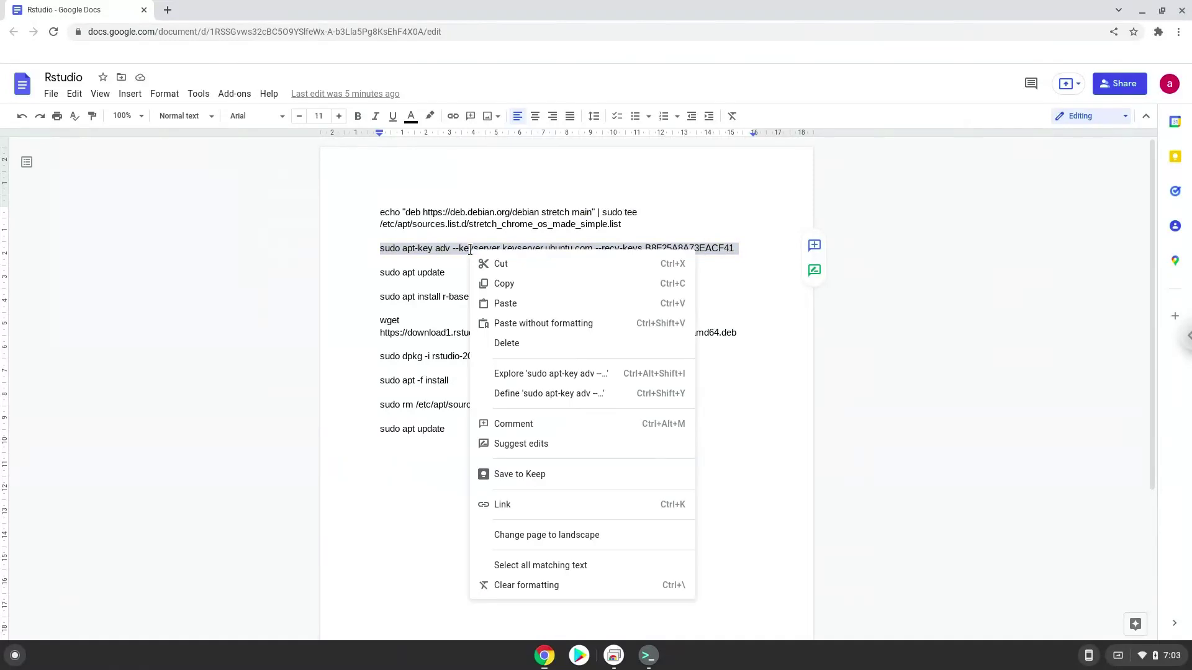
left_click(504, 284)
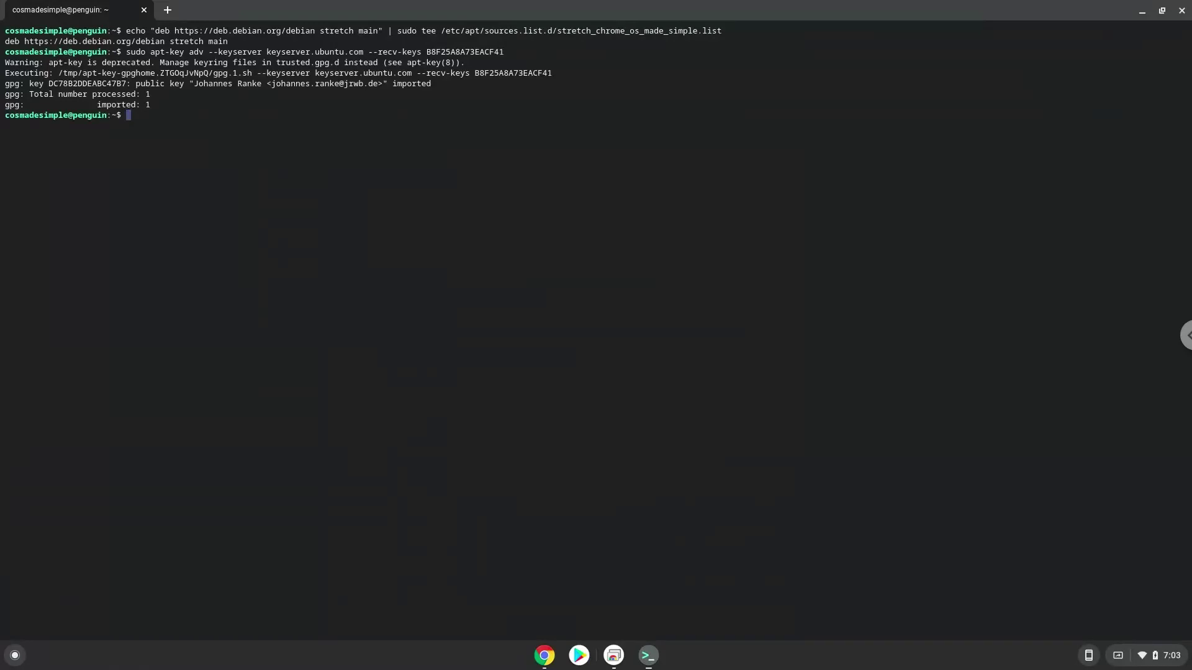
- Copy 'sudo apt update' from the doc and run it in the terminal
left_click(544, 656)
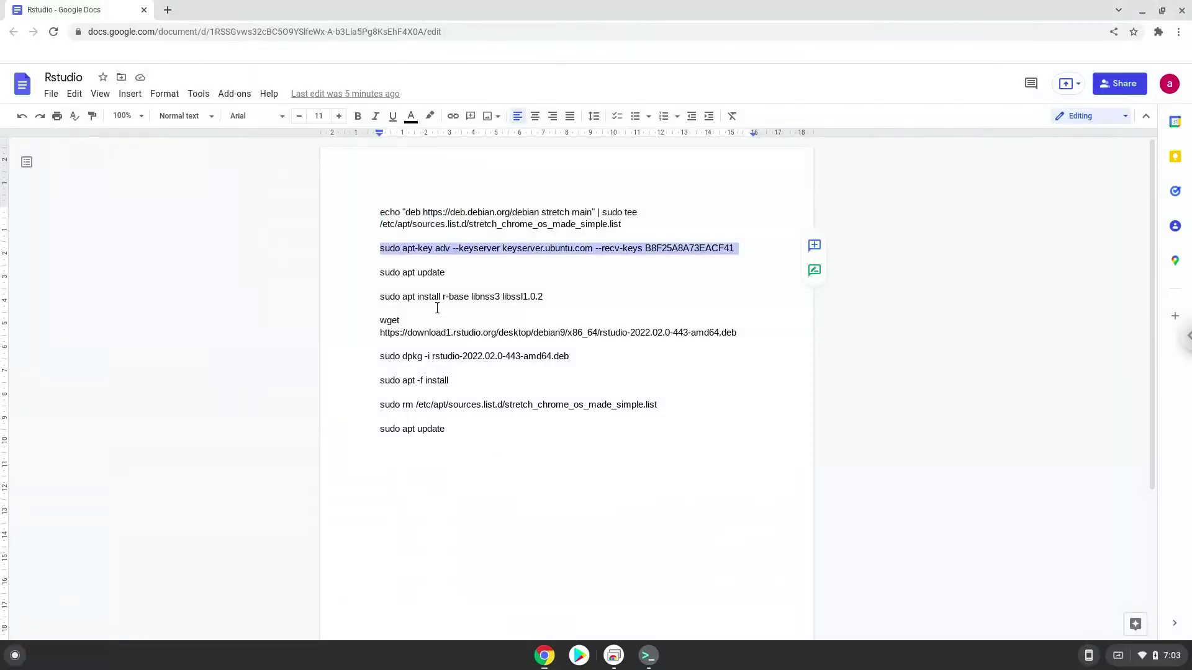
triple_click(430, 272)
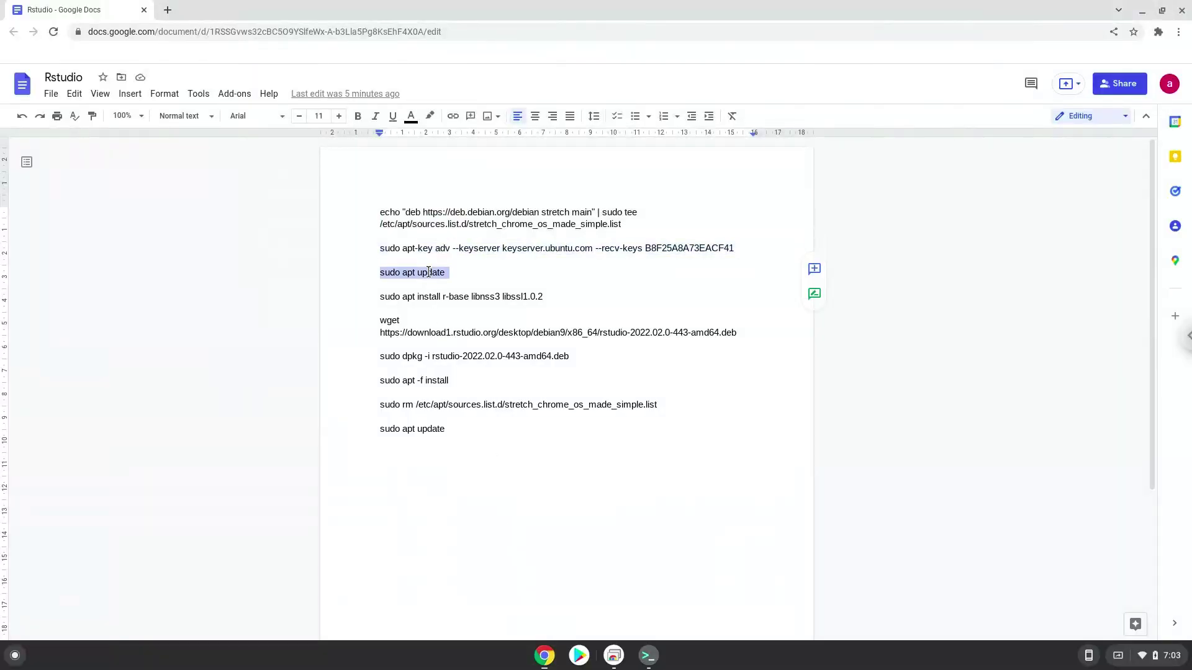
right_click(431, 272)
left_click(461, 306)
left_click(648, 656)
key("ctrl+shift+v")
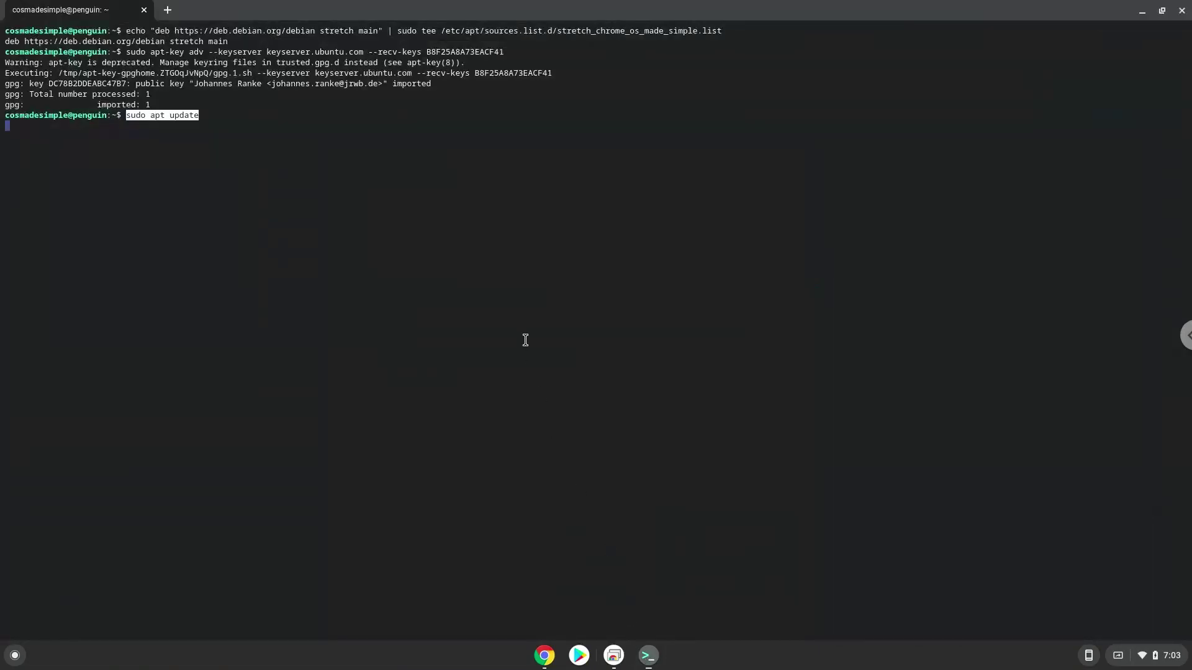
key("Return")
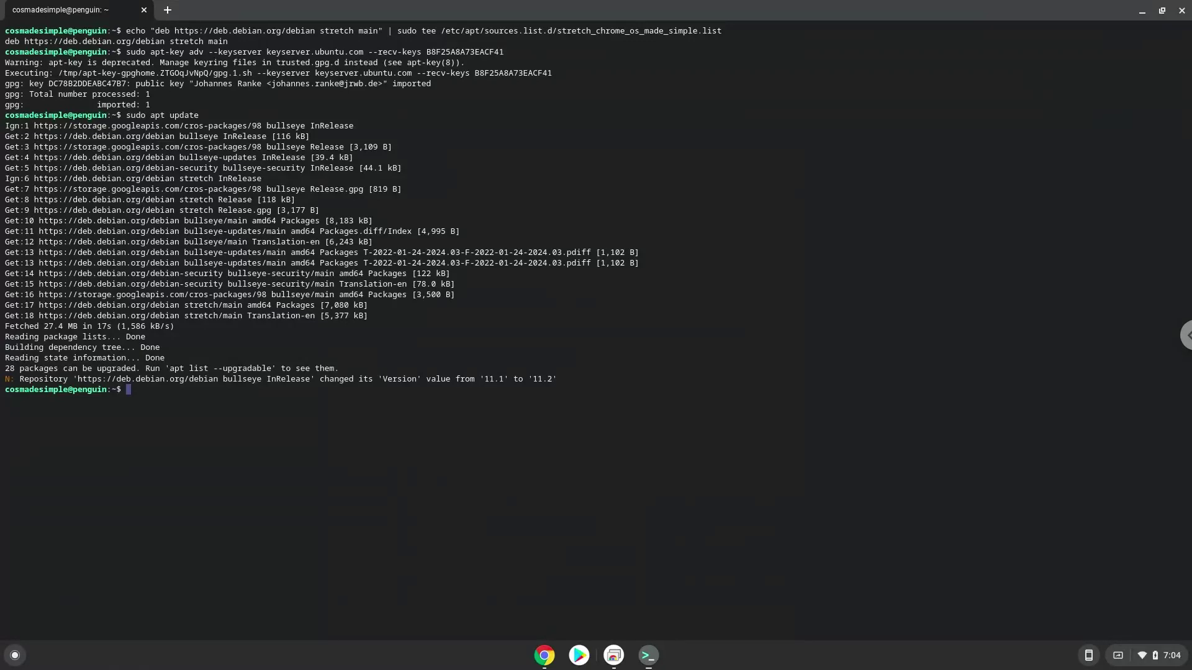
- Run 'sudo apt install r-base libnss3 libssl1.0.2' from the doc and confirm the install
left_click(545, 656)
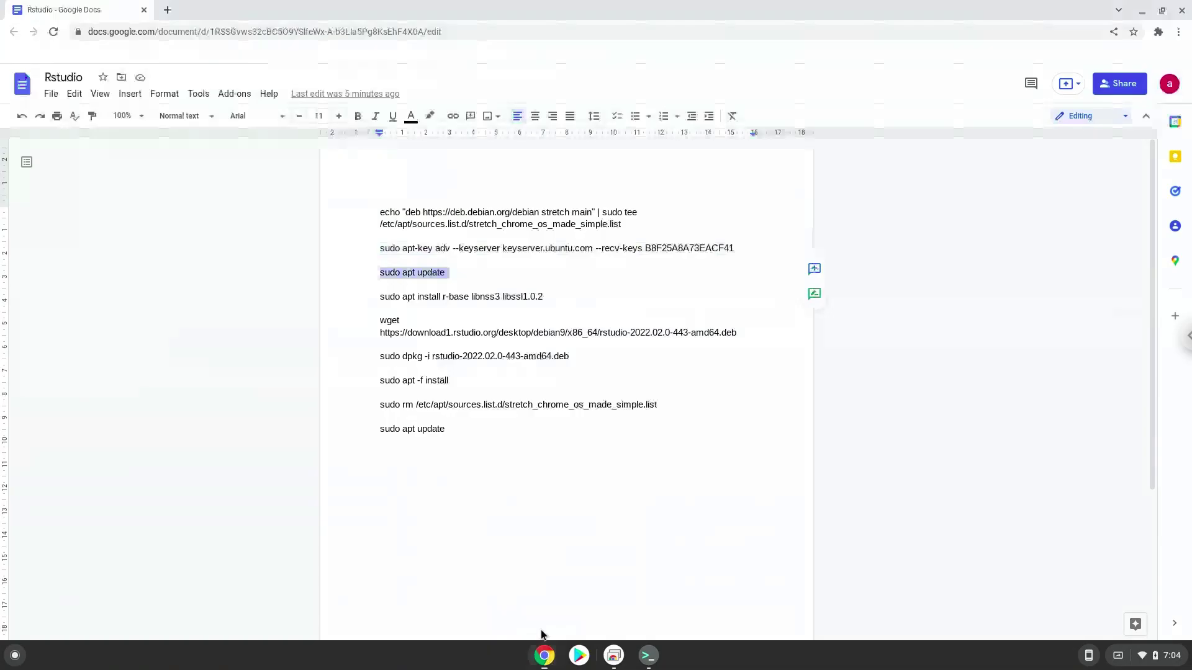
triple_click(468, 296)
right_click(469, 296)
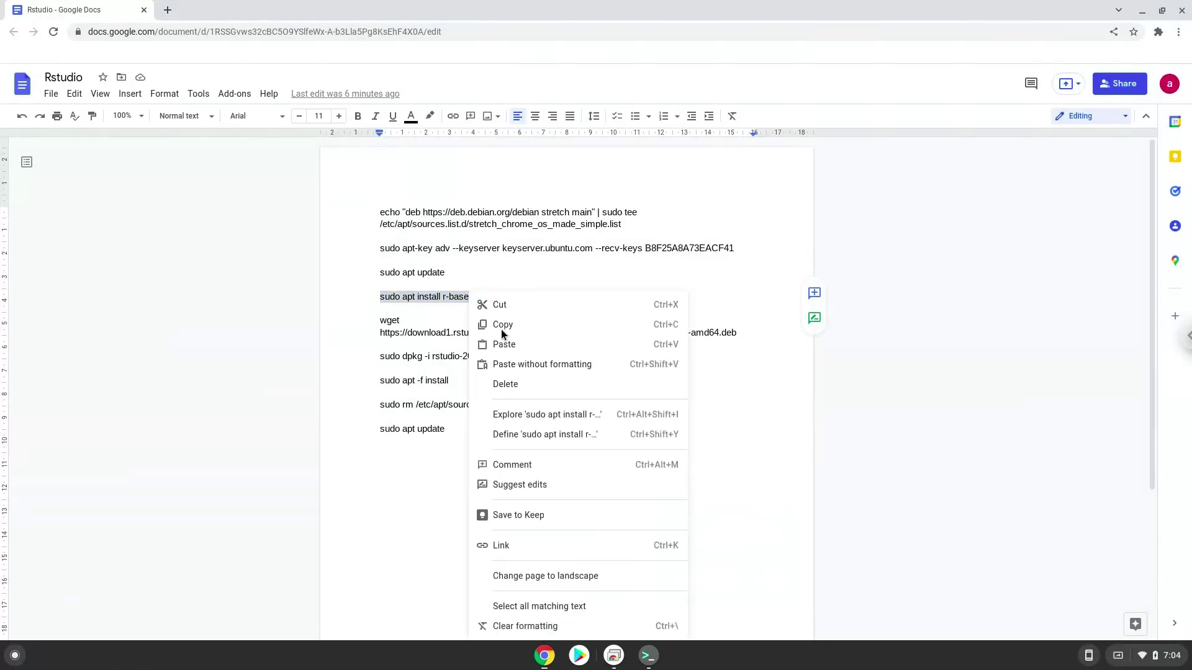
left_click(508, 328)
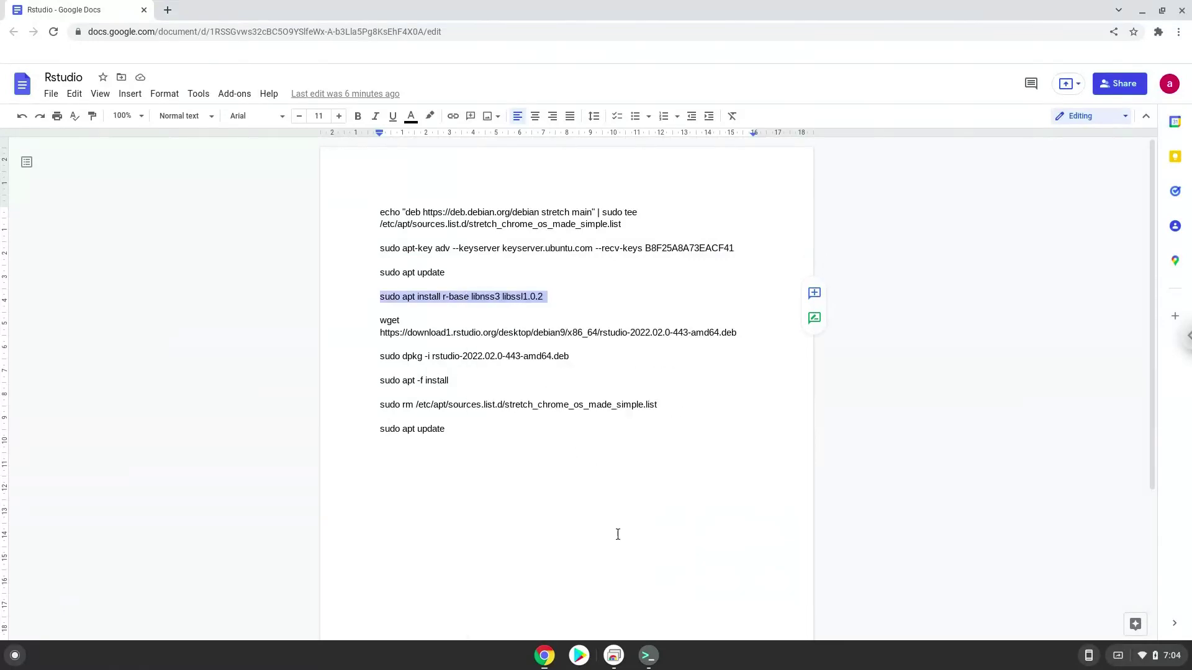
left_click(648, 657)
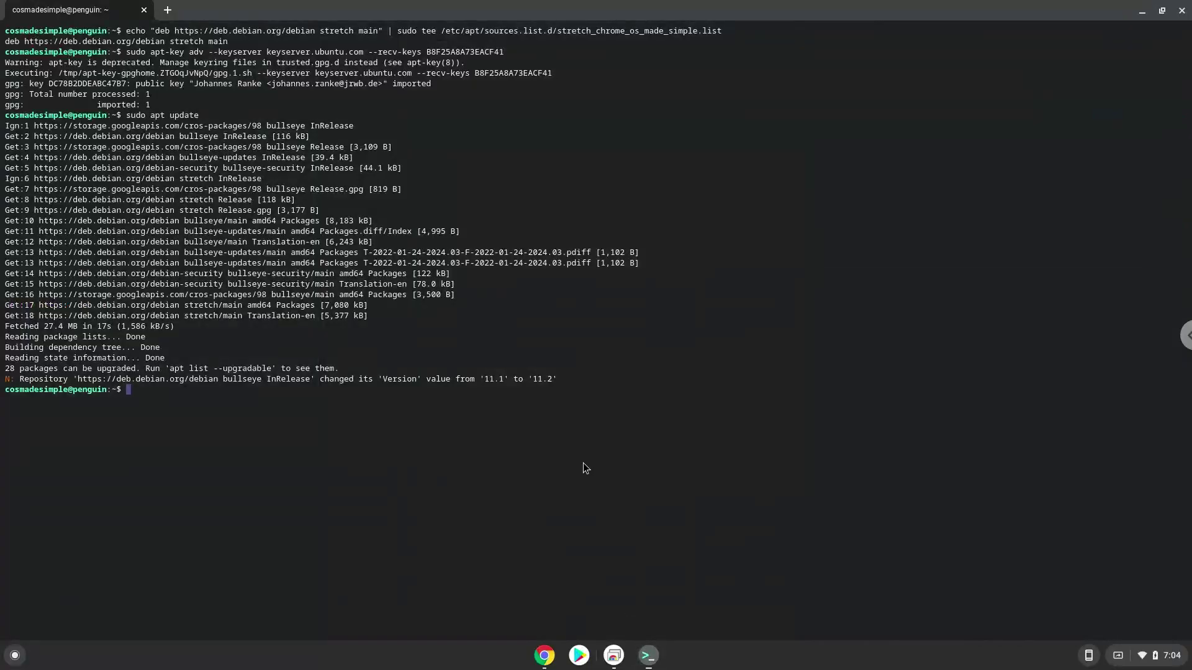
key("ctrl+shift+v")
key("Return")
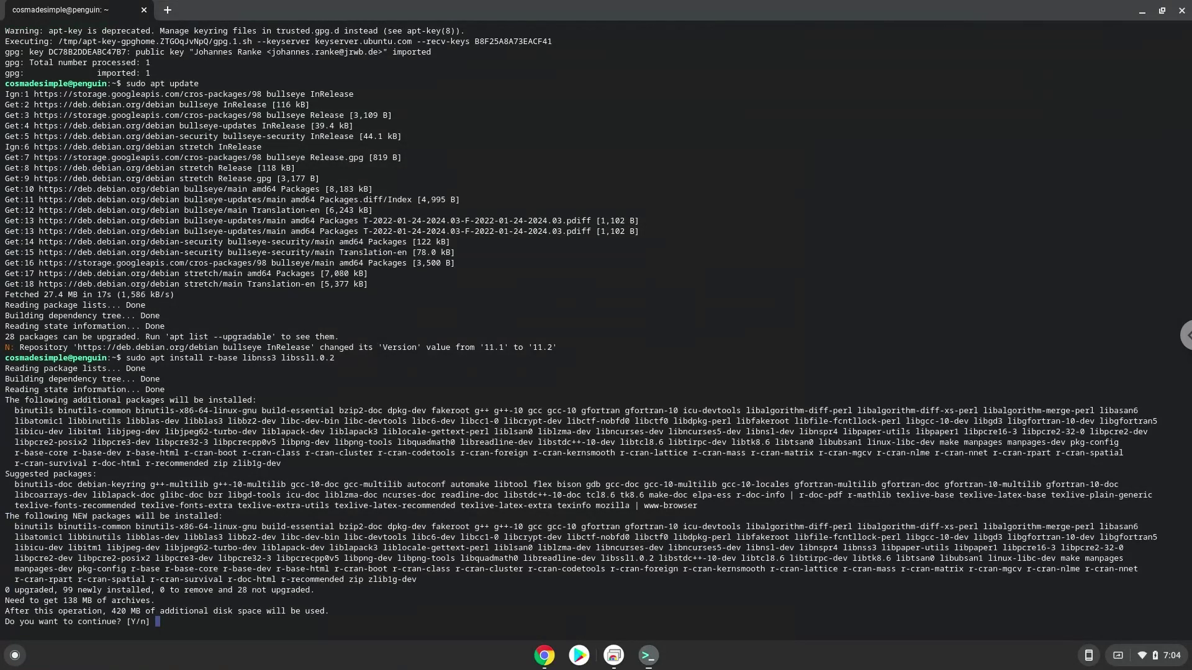
key("Return")
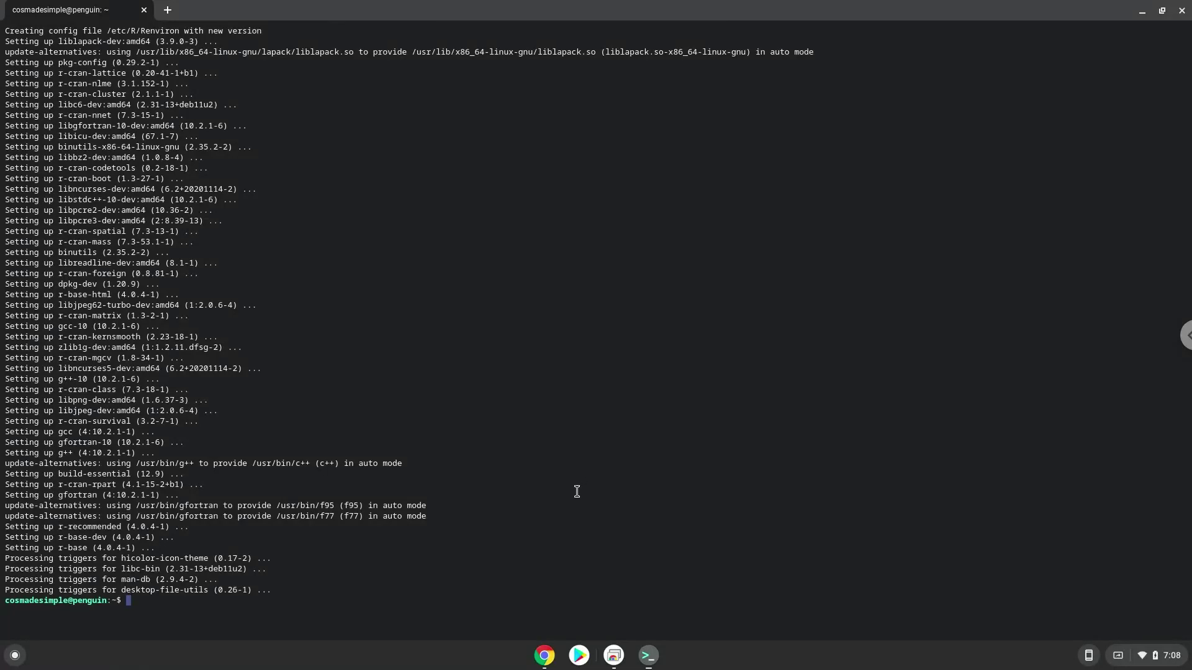
- Run the doc's wget command to download rstudio-2022.02.0-443-amd64.deb
left_click(544, 657)
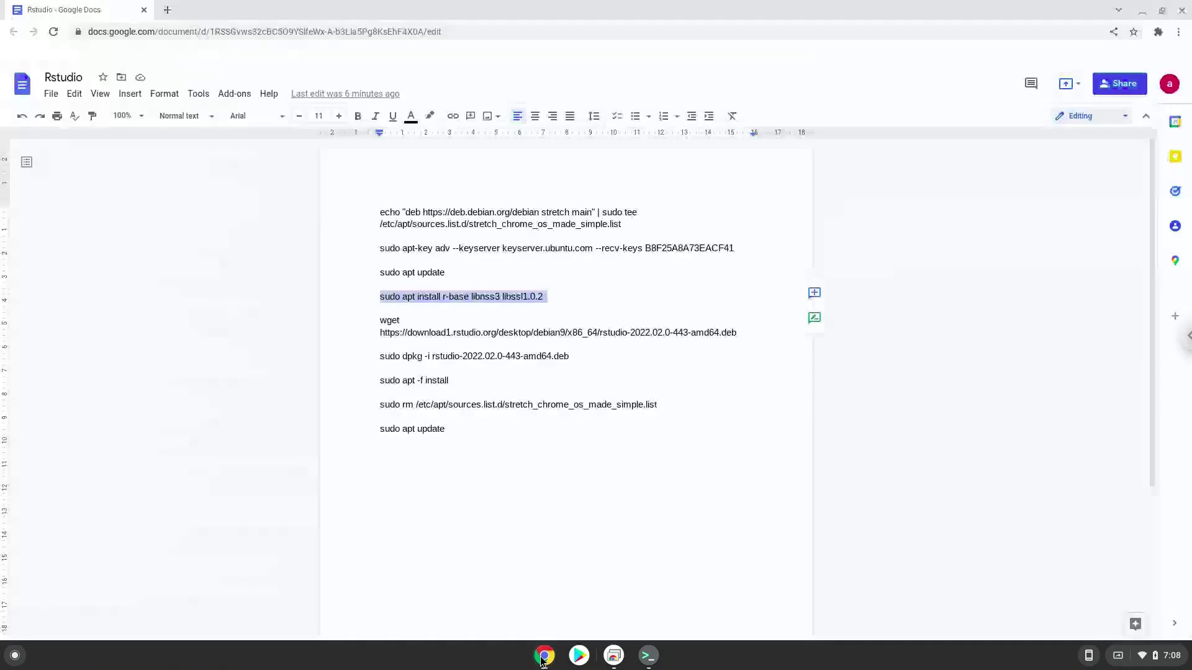
triple_click(526, 331)
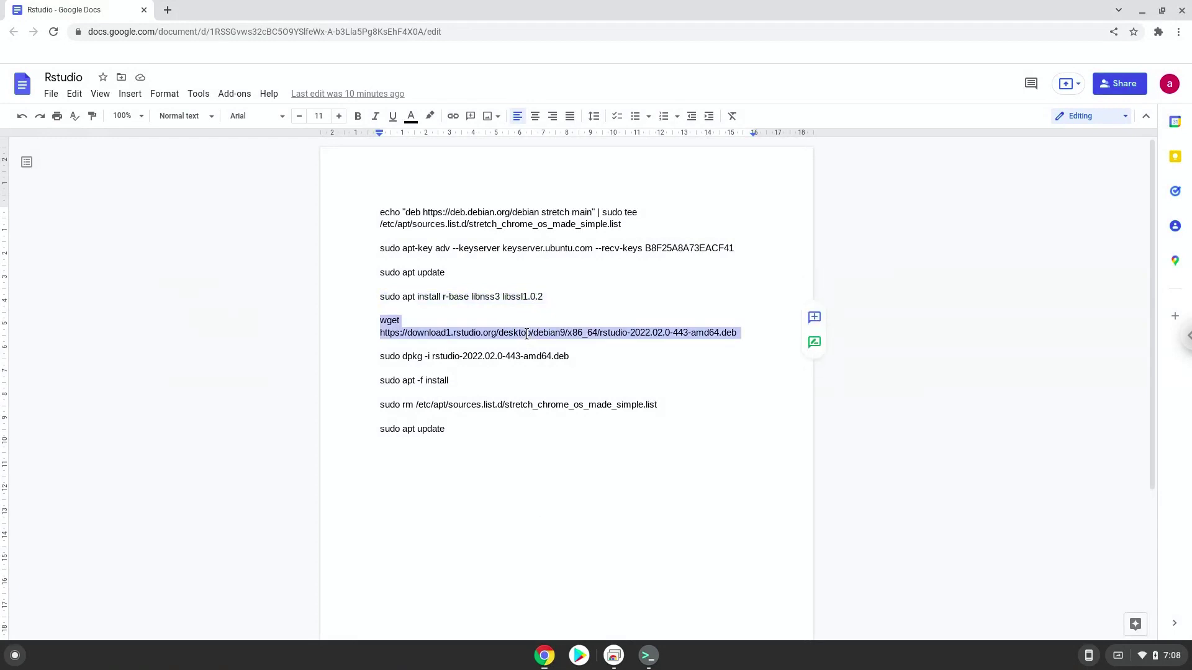
right_click(526, 334)
left_click(560, 324)
left_click(647, 655)
key("ctrl+shift+v")
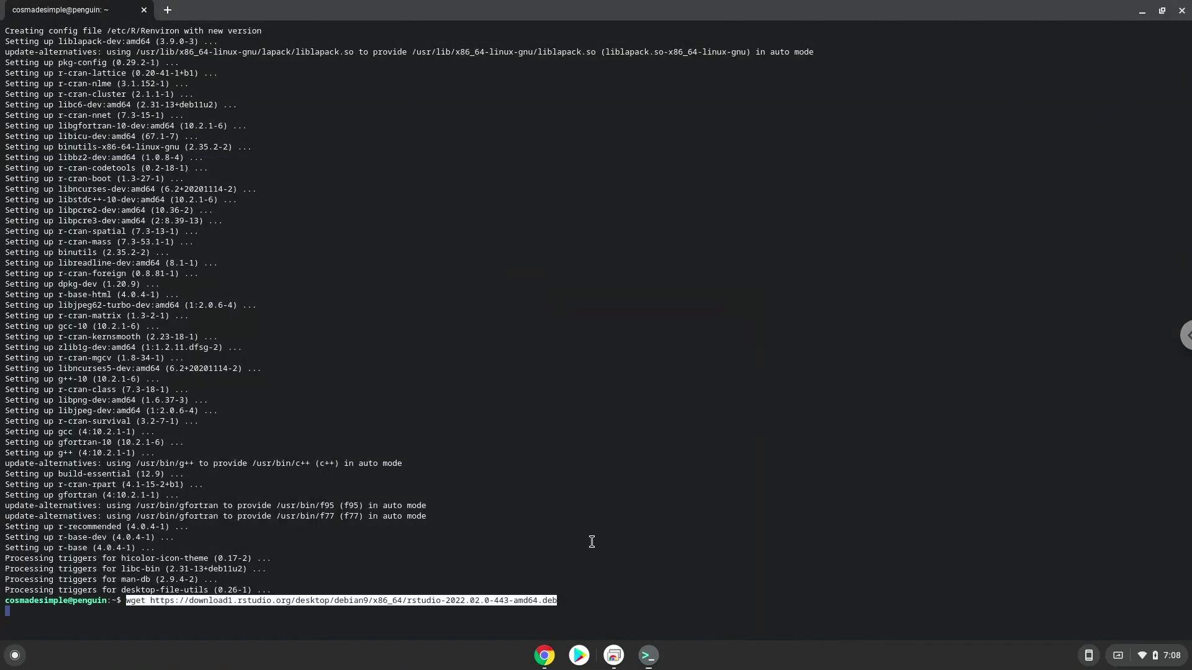
key("Return")
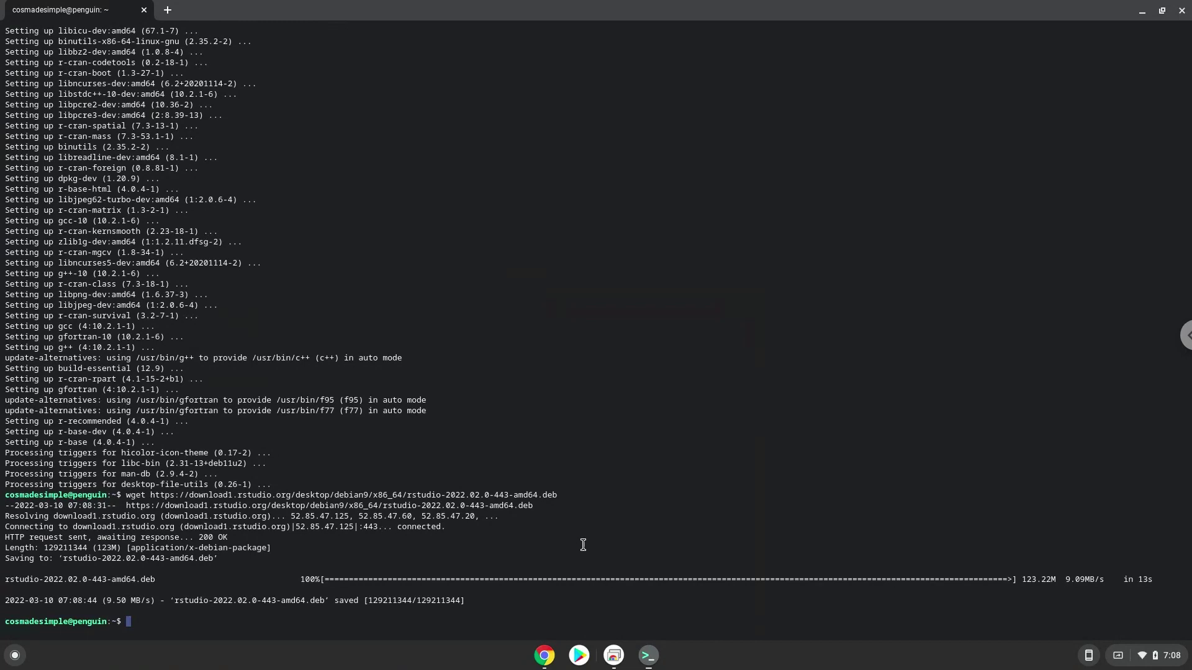
- Run 'sudo dpkg -i rstudio-2022.02.0-443-amd64.deb' copied from the doc
left_click(545, 654)
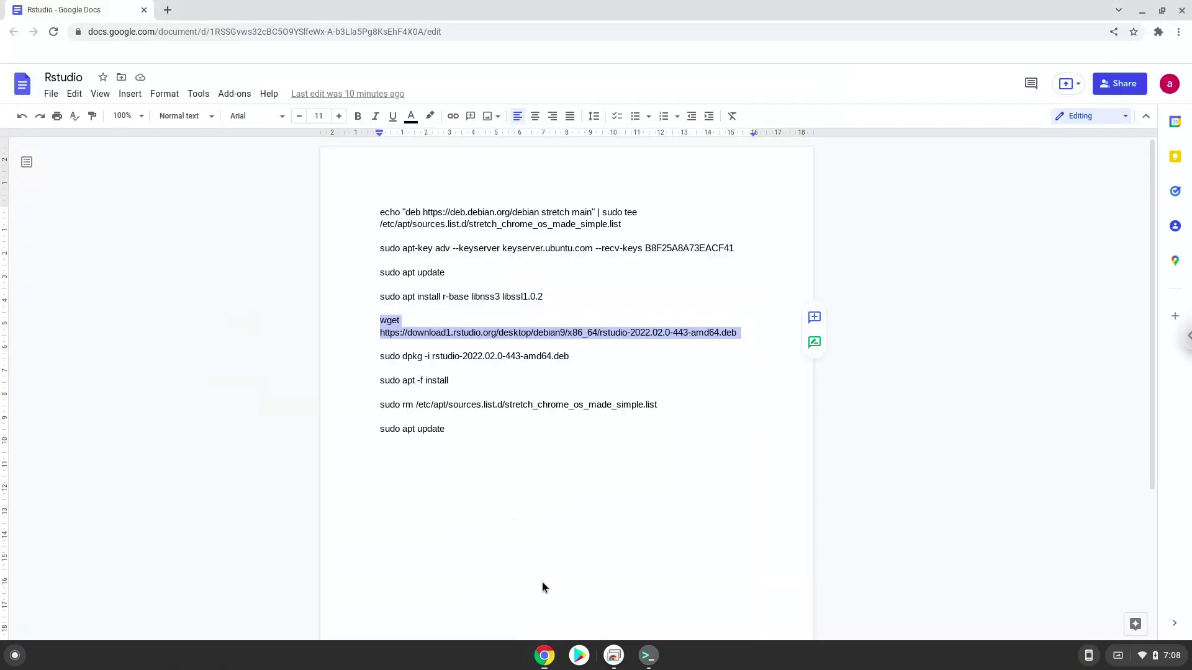
triple_click(510, 357)
right_click(511, 358)
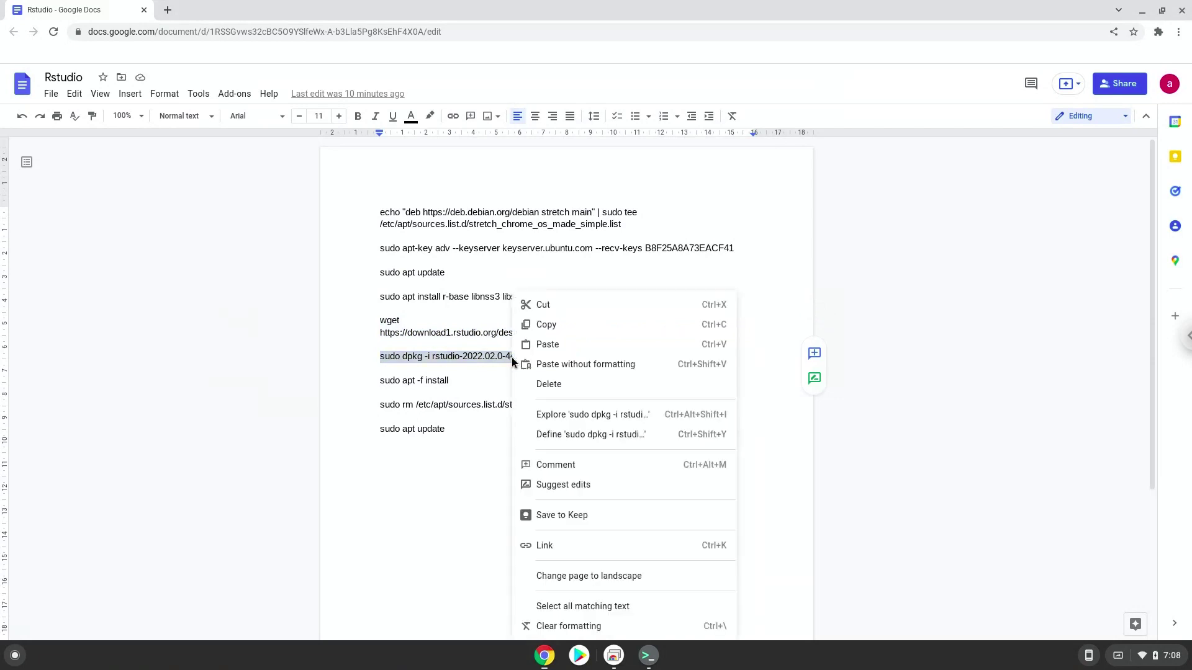
left_click(545, 325)
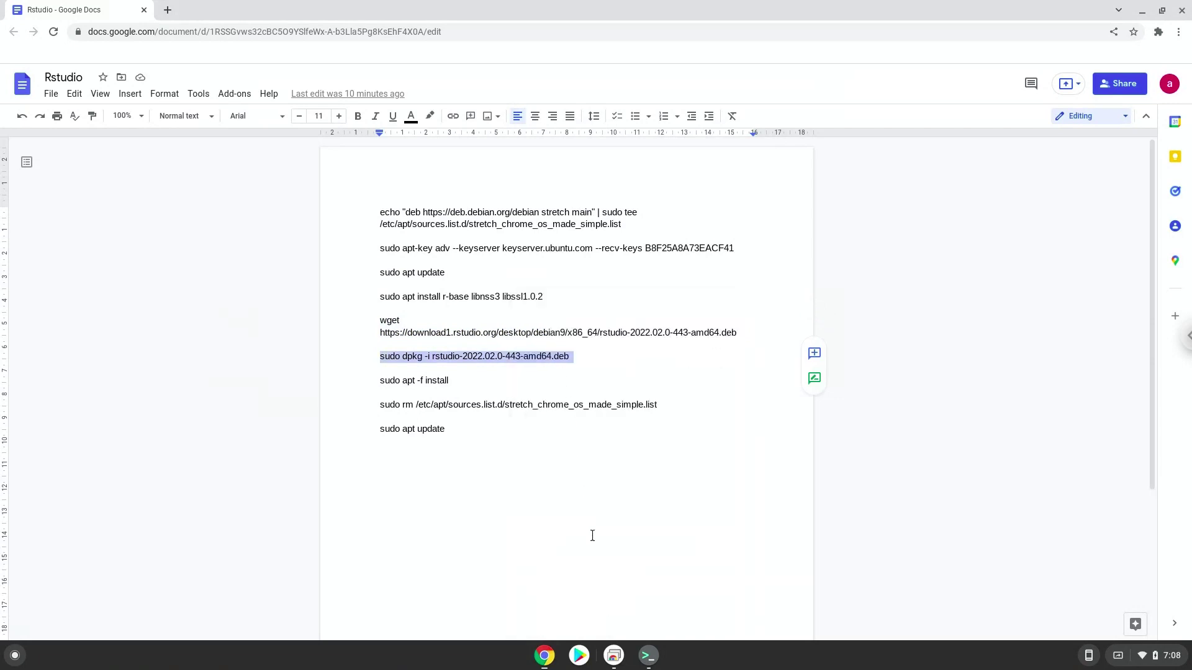
left_click(647, 655)
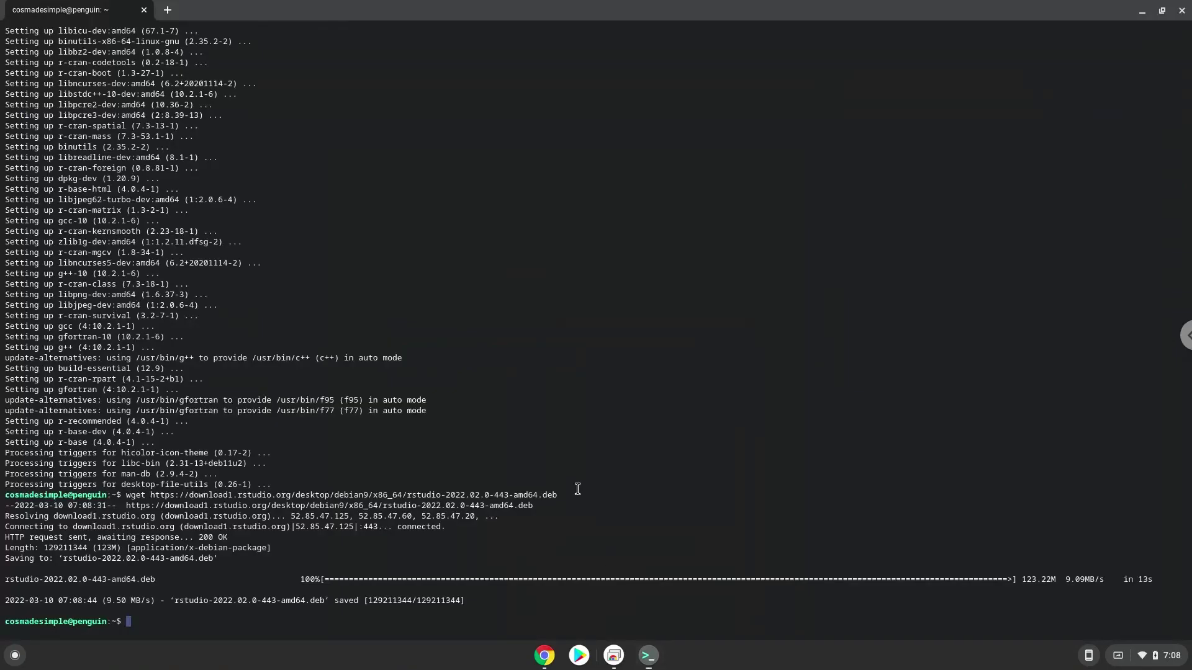
key("ctrl+shift+v")
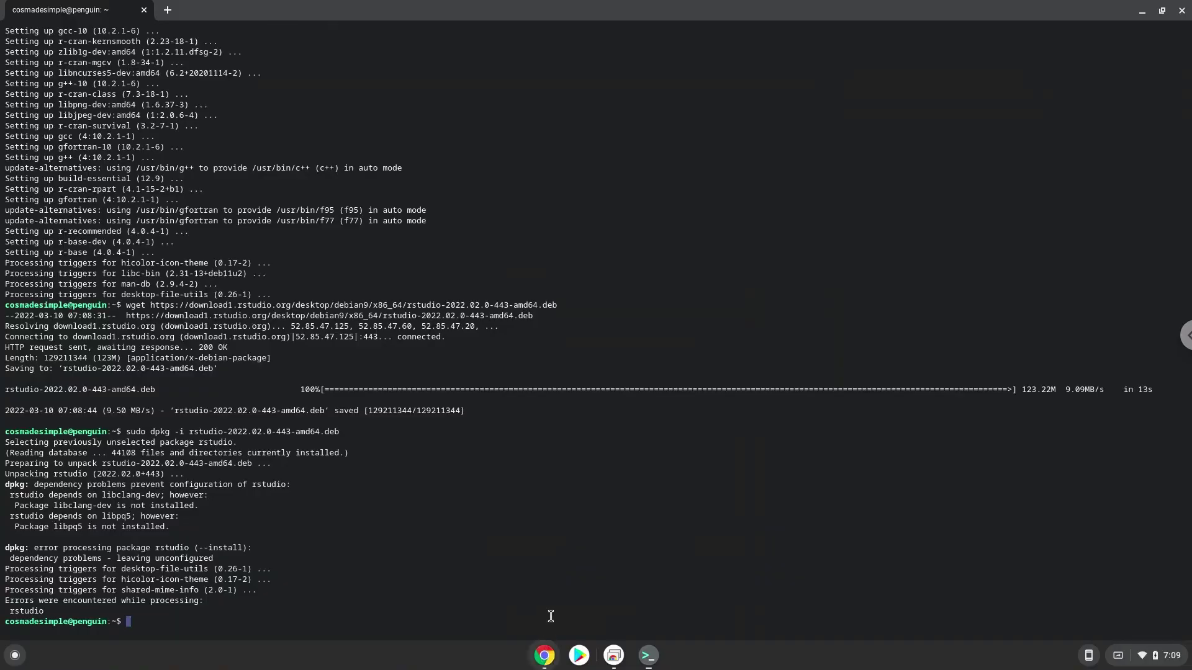
left_click(545, 655)
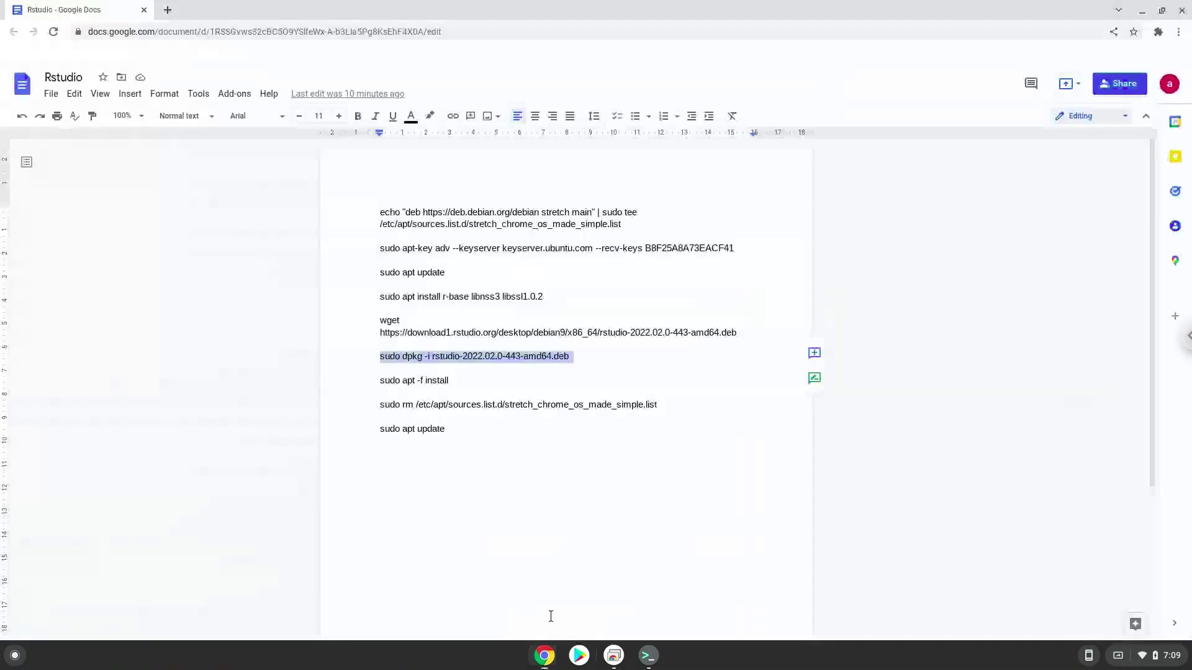
- Run 'sudo apt -f install' and confirm installing the missing dependencies
triple_click(438, 380)
right_click(436, 378)
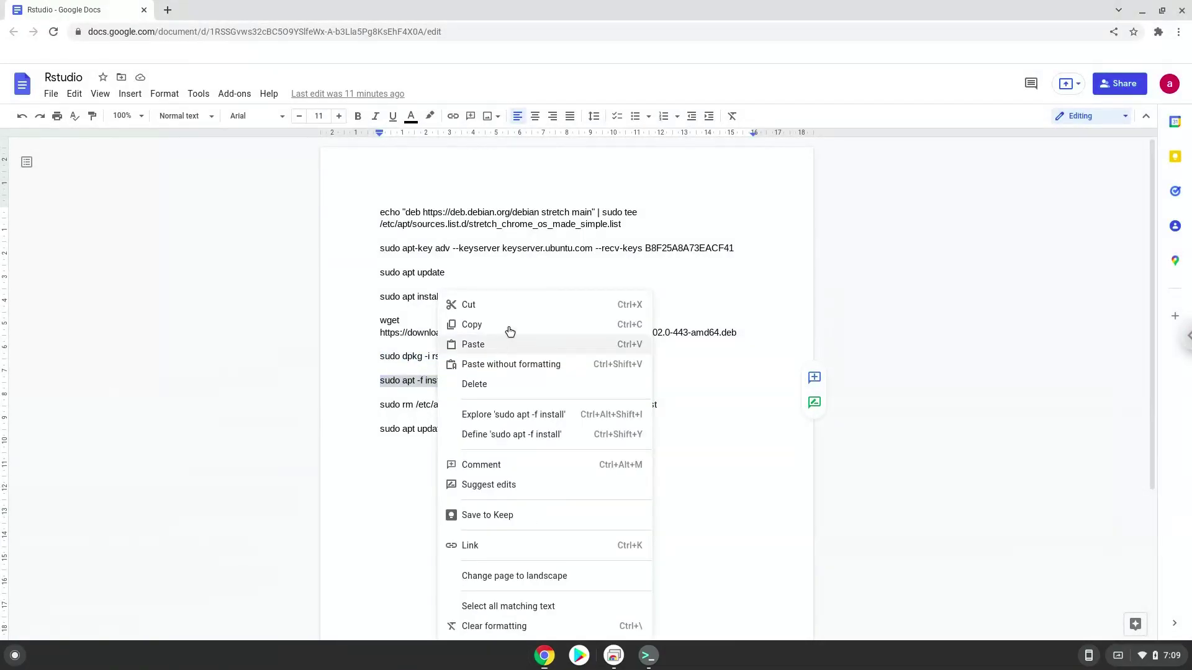
left_click(510, 330)
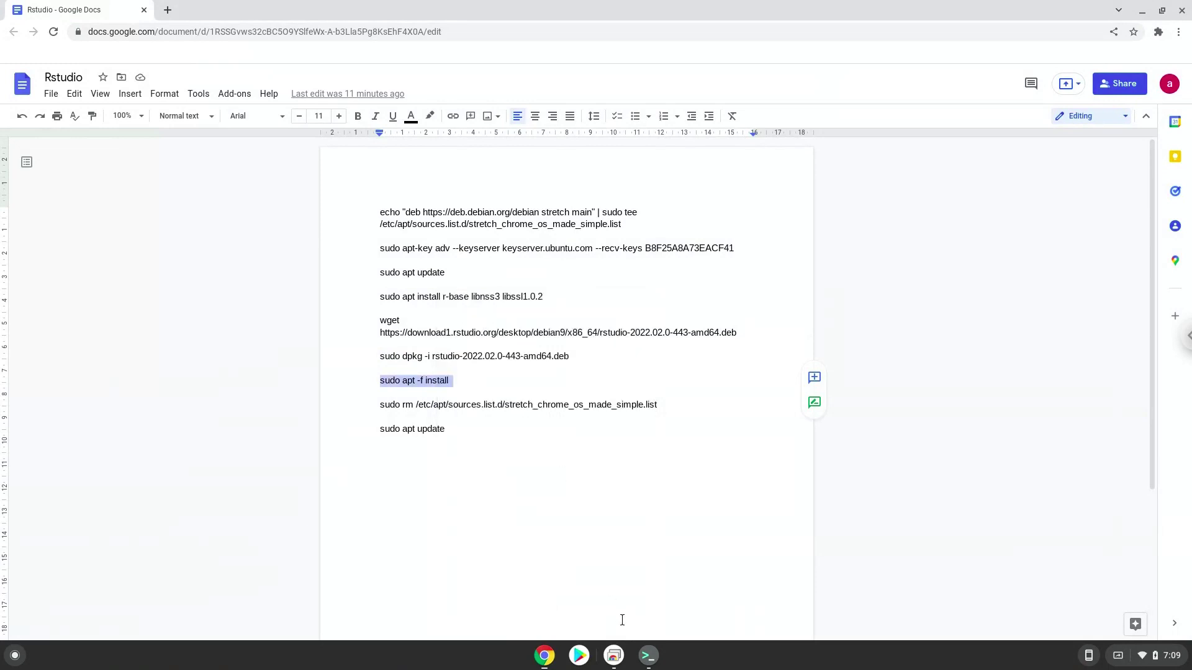
left_click(648, 655)
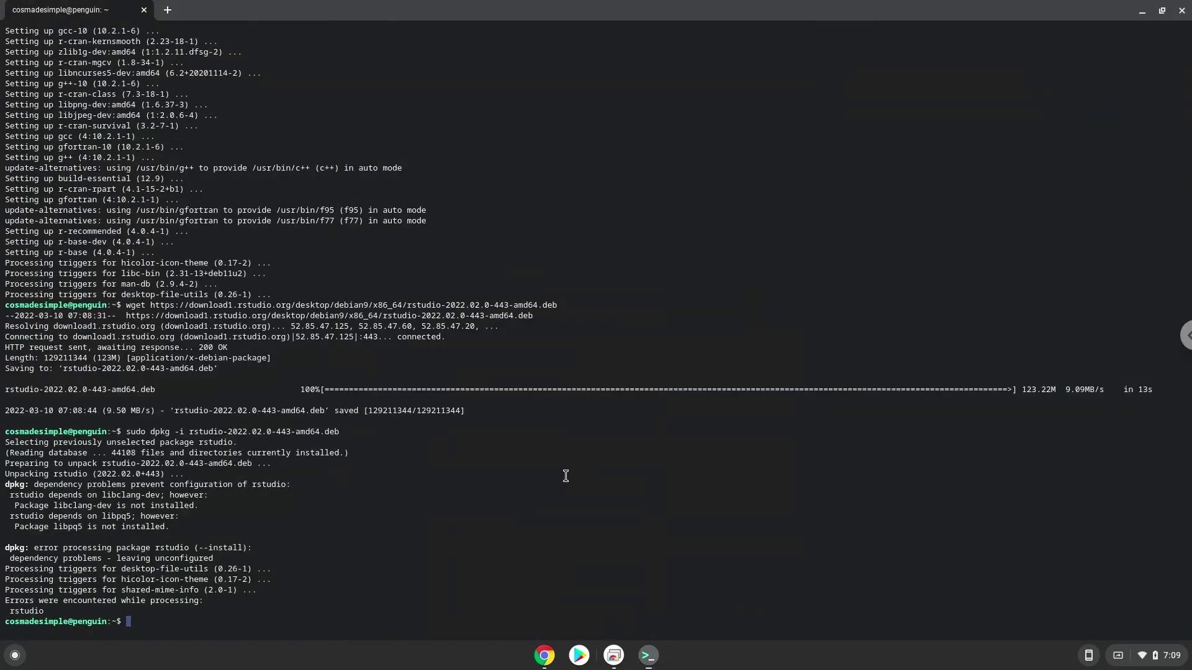
key("ctrl+shift+v")
key("Return")
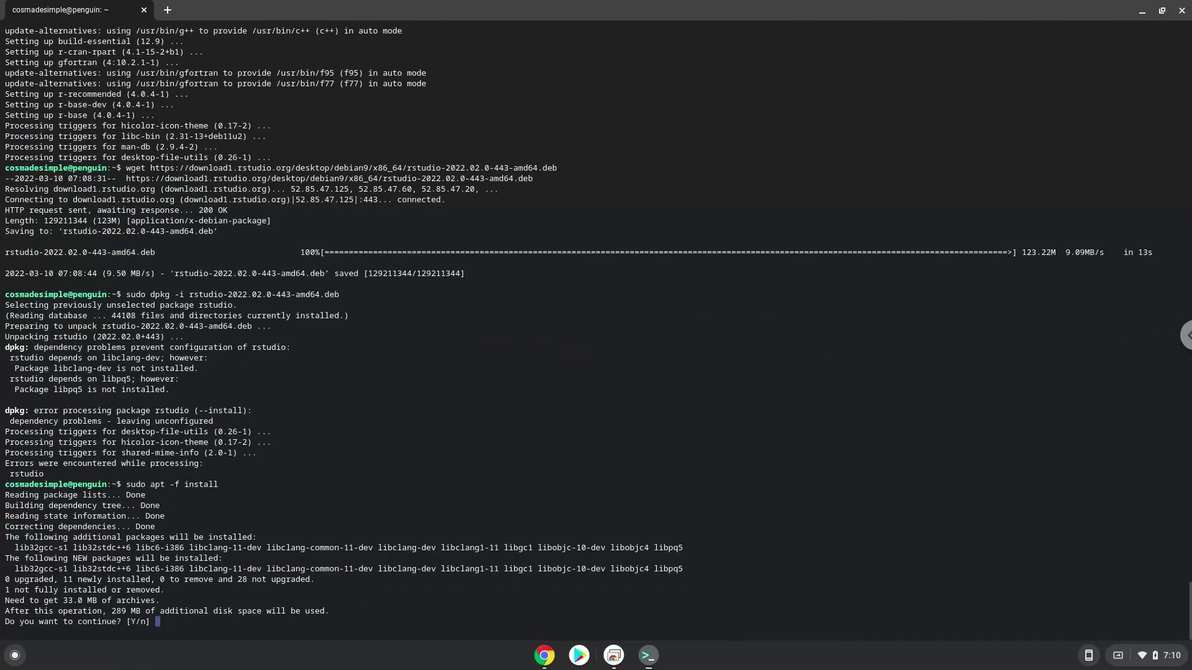
key("Return")
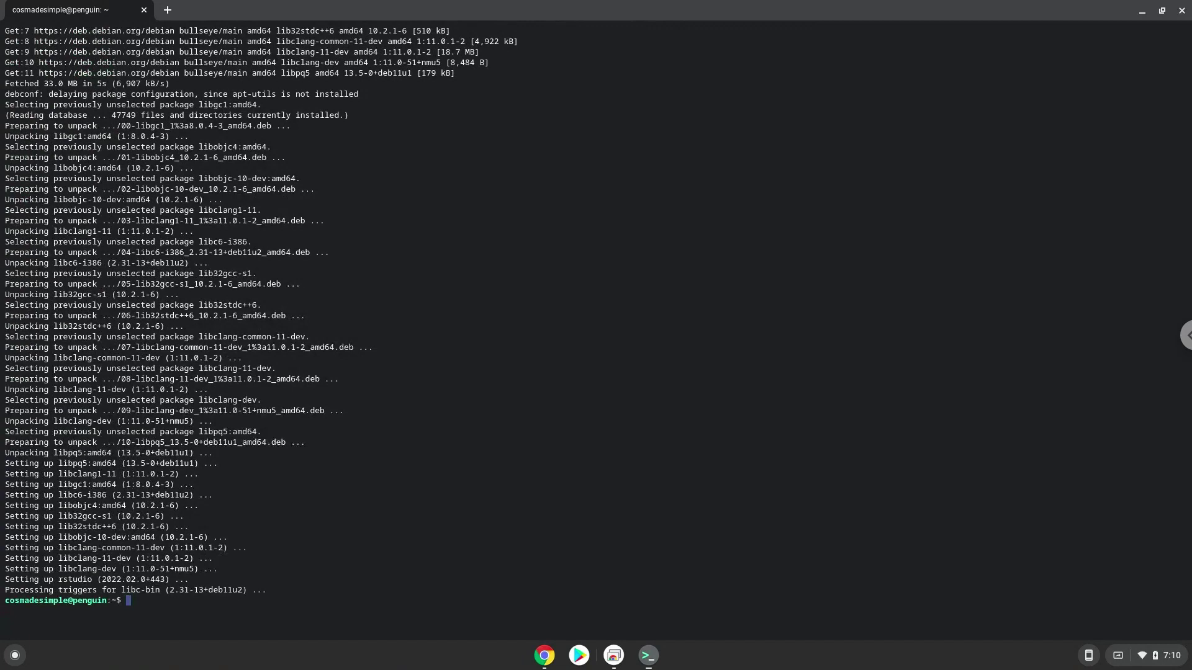
- Run 'sudo rm /etc/apt/sources.list.d/stretch_chrome_os_made_simple.list' copied from the doc
left_click(544, 655)
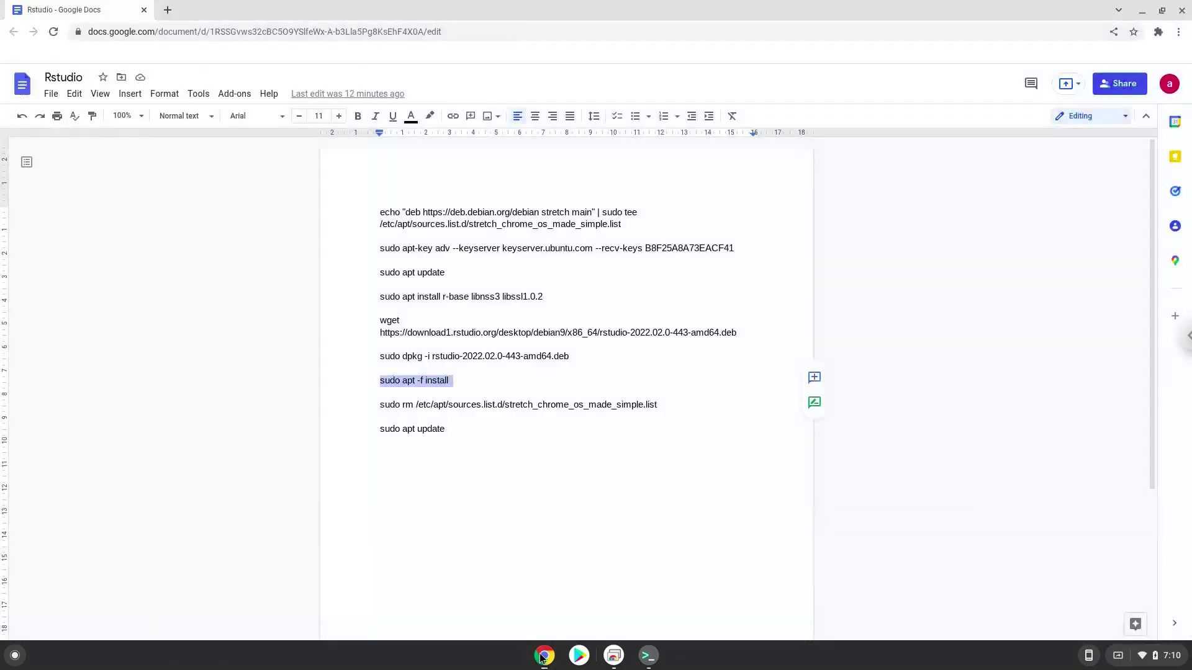
triple_click(494, 404)
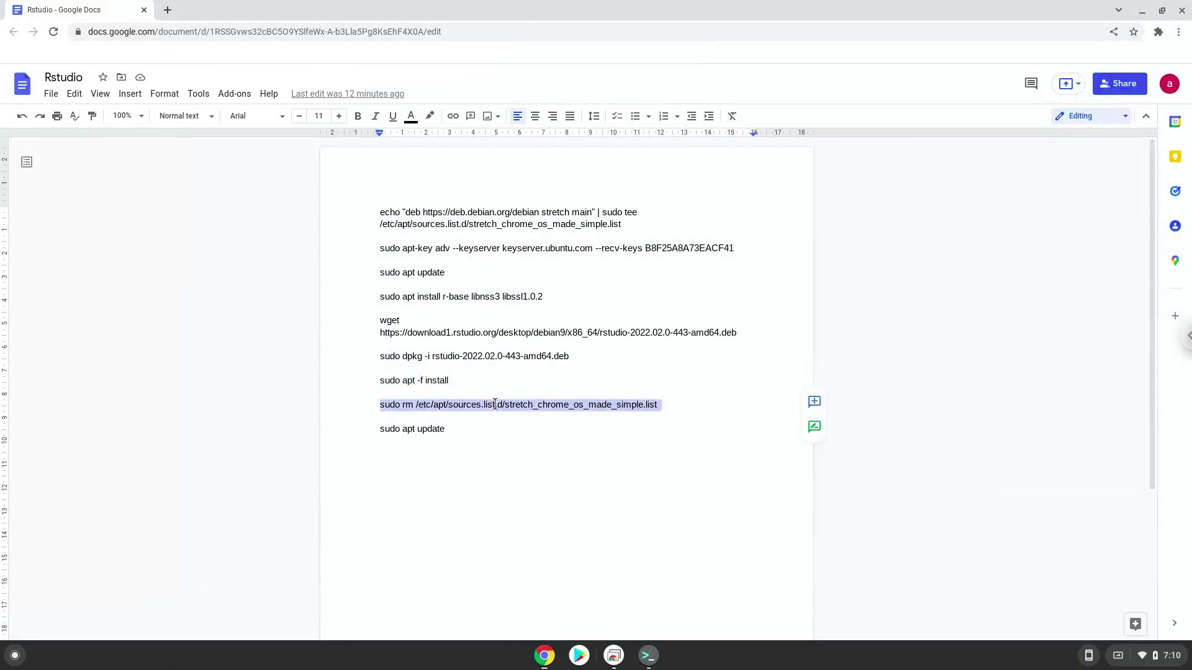
right_click(494, 403)
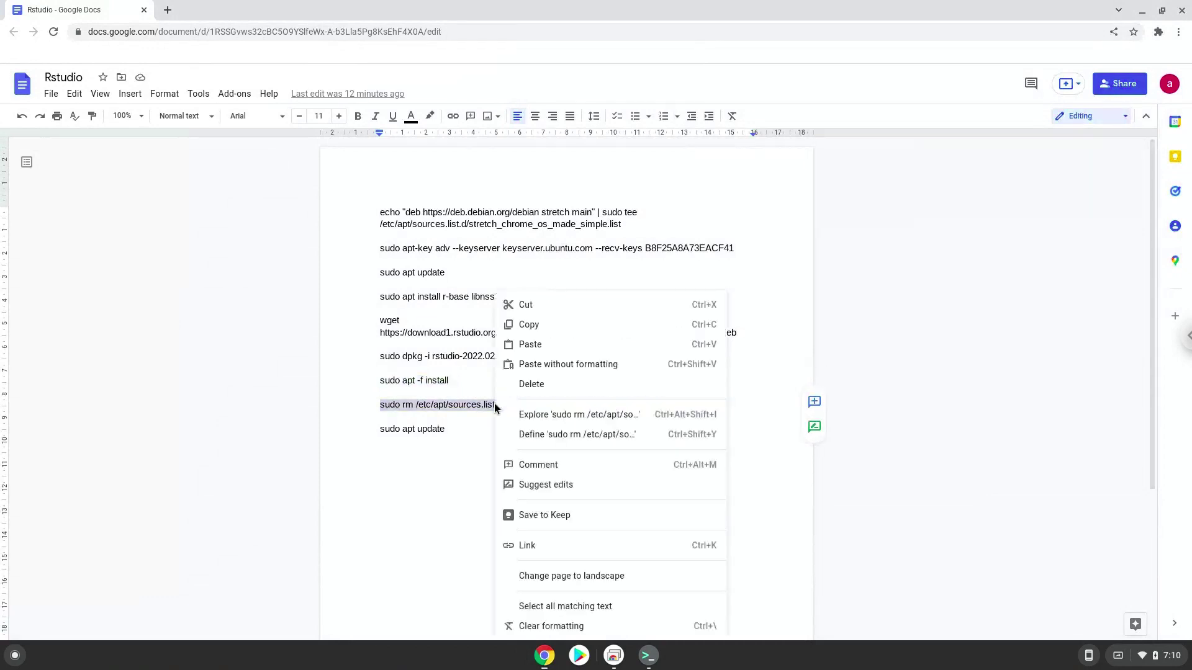
left_click(556, 325)
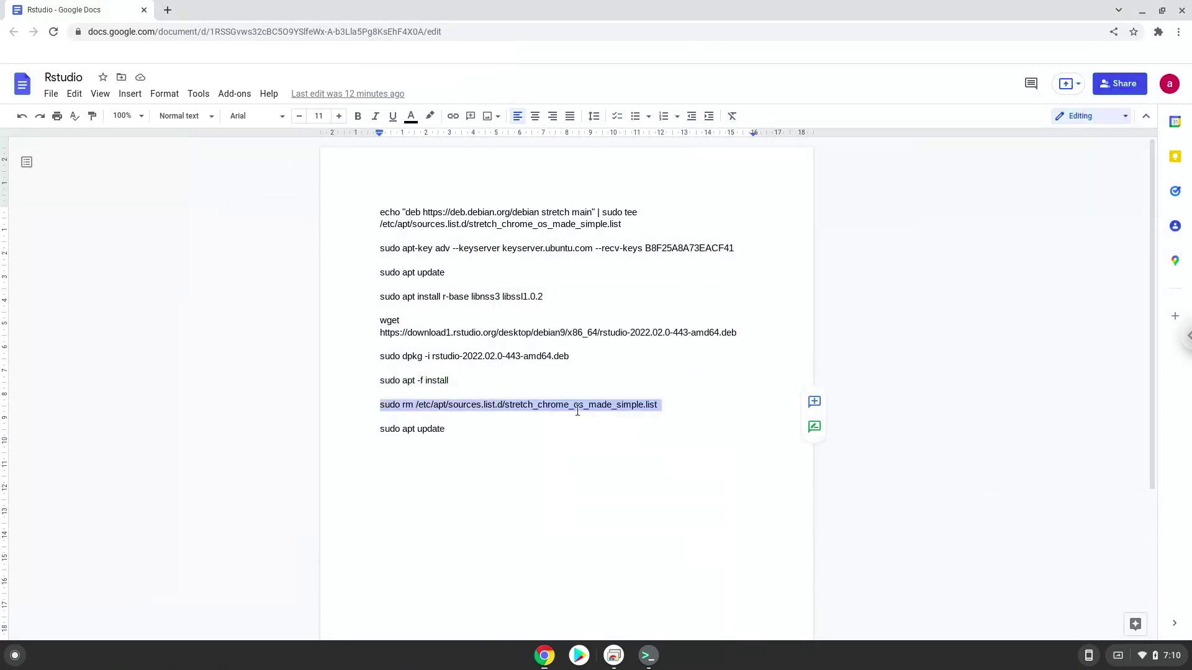
left_click(647, 656)
key("ctrl+shift+v")
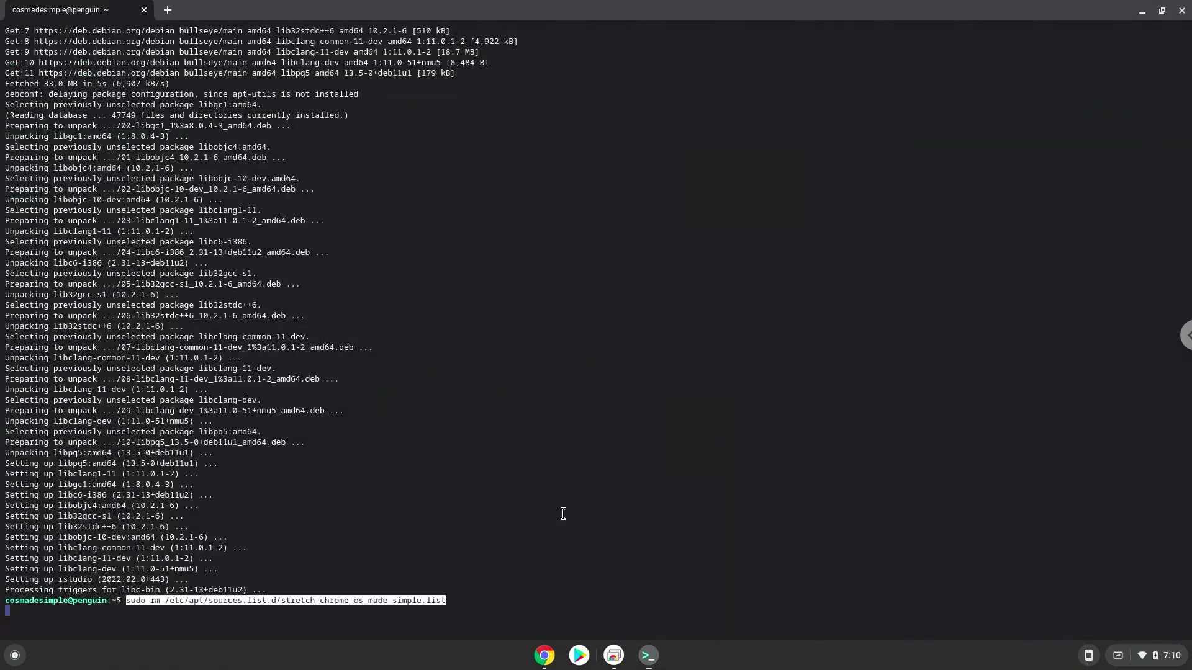
key("Return")
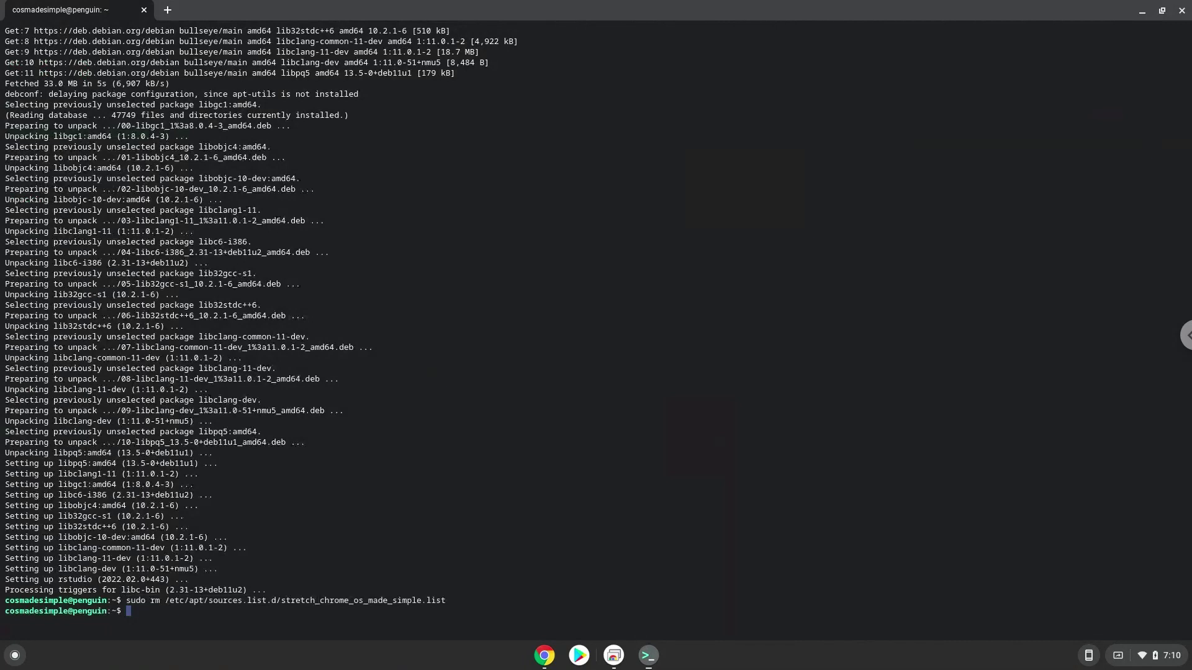
- Copy 'sudo apt update' from the doc again and run it in the terminal
left_click(543, 655)
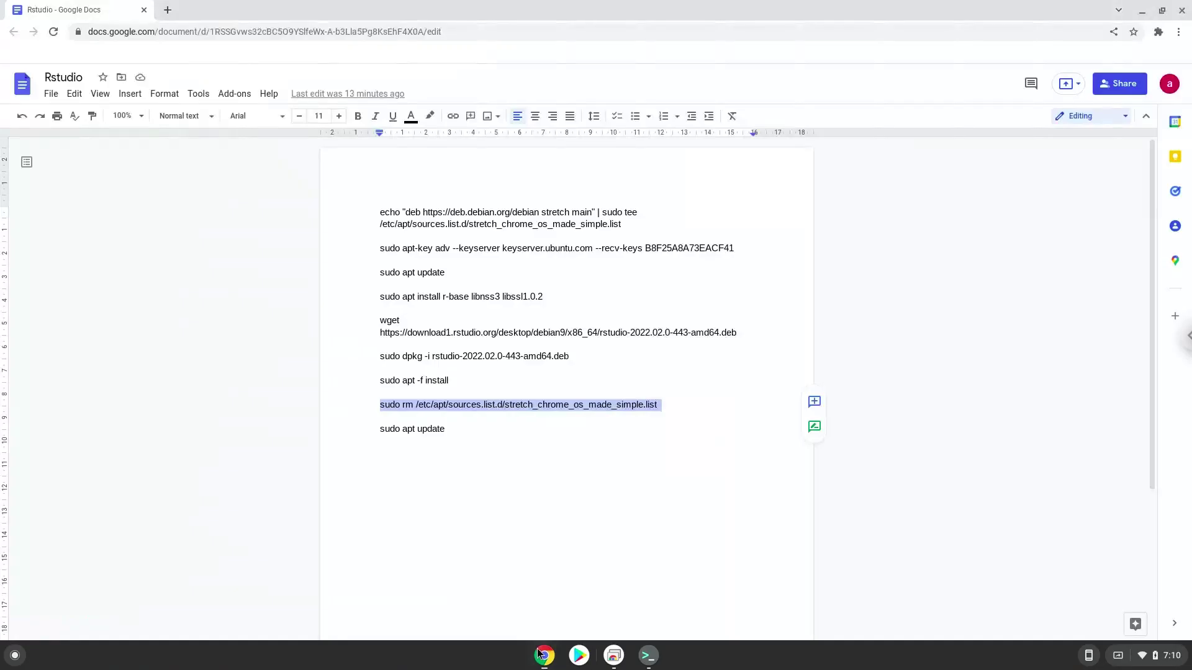
triple_click(437, 428)
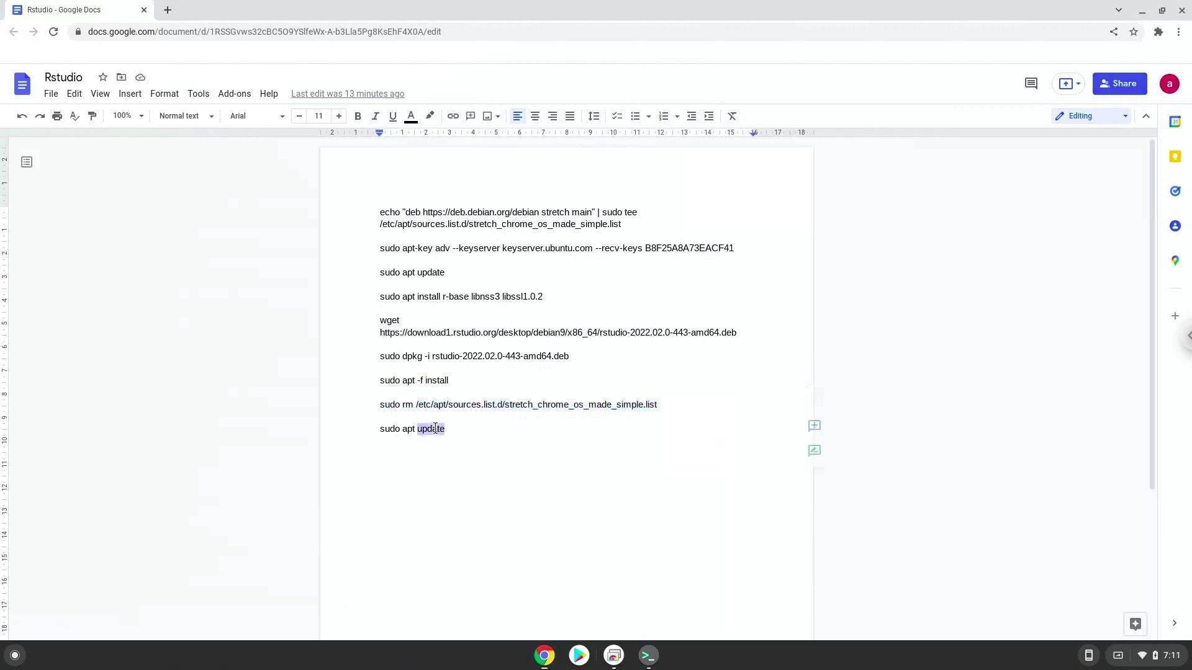
left_click(436, 429)
triple_click(436, 428)
right_click(436, 429)
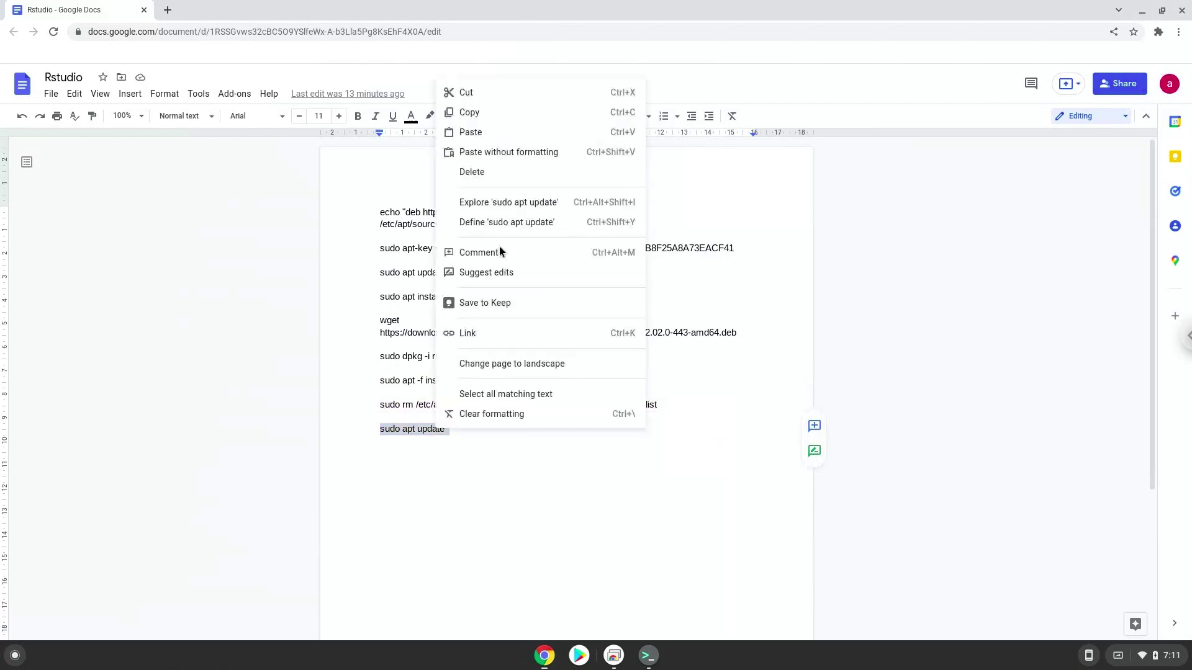
left_click(532, 115)
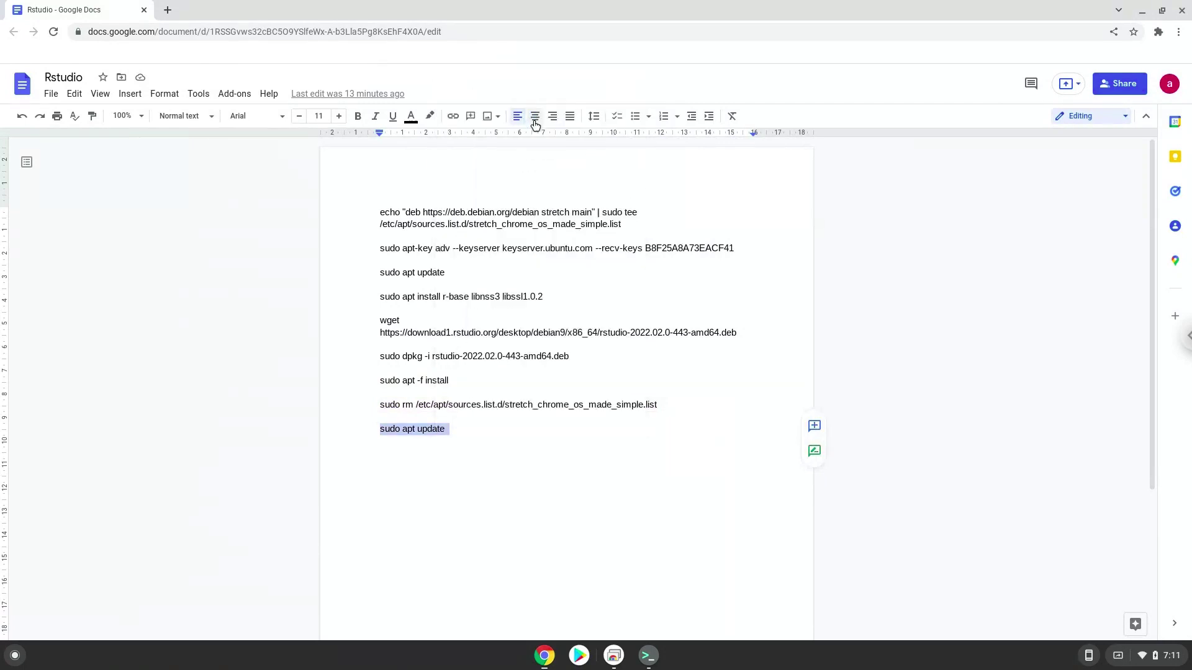
left_click(648, 656)
key("ctrl+shift+v")
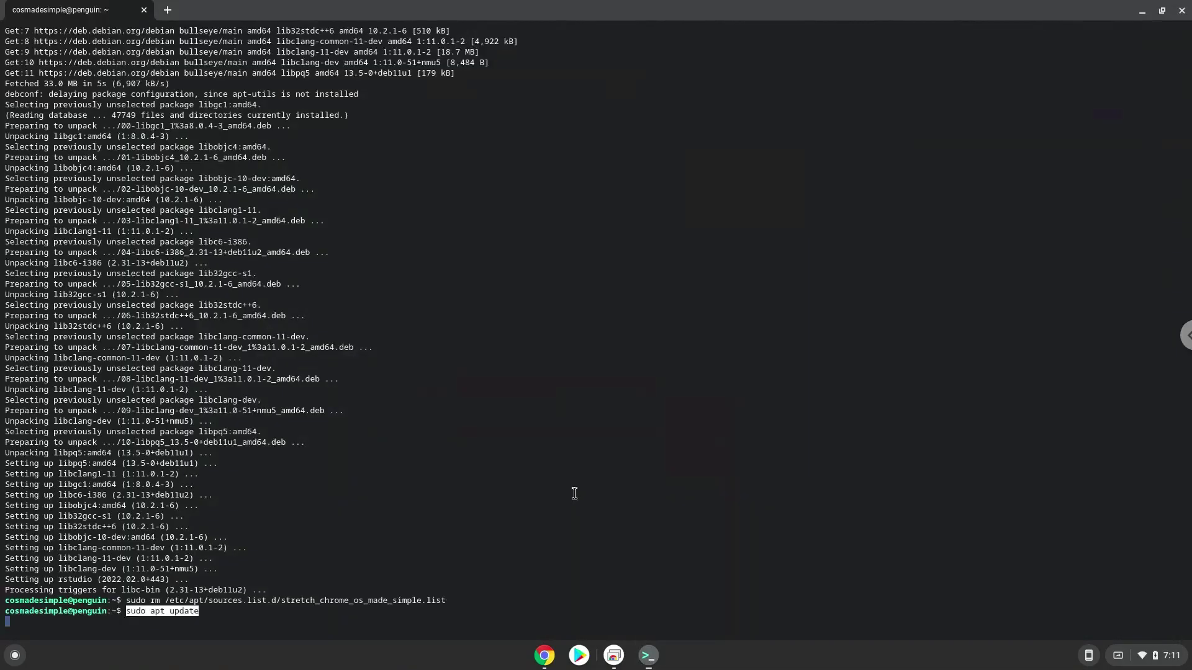
key("Return")
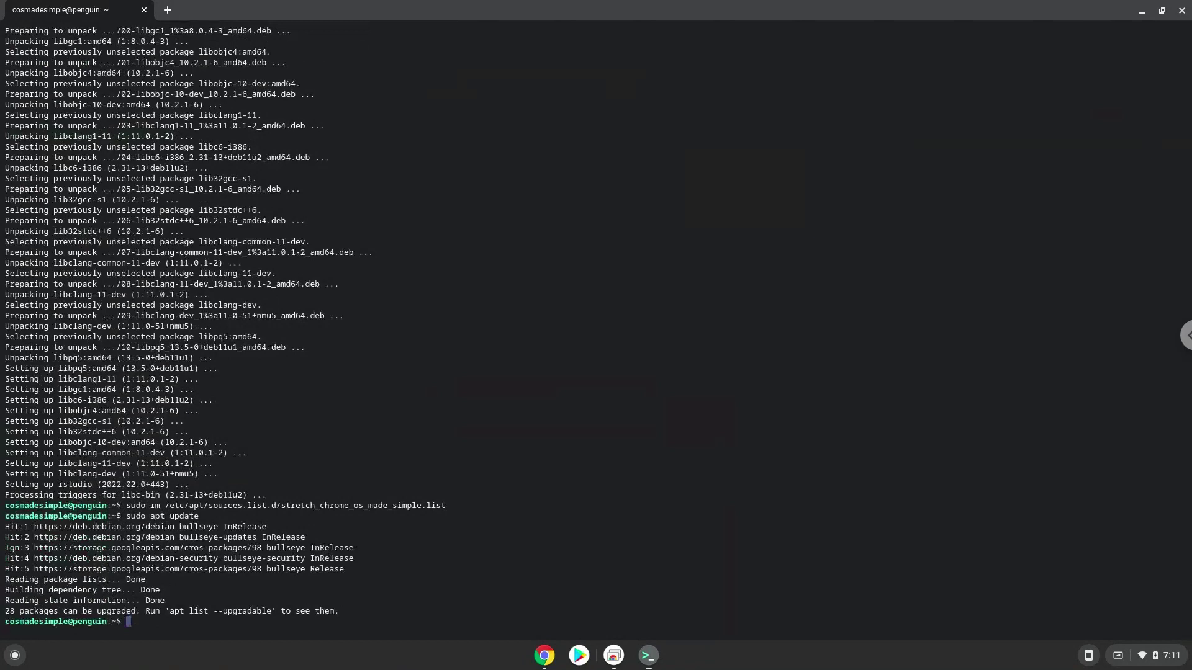
- Close the Linux terminal, confirming Leave, and close the Google Docs window
left_click(1182, 11)
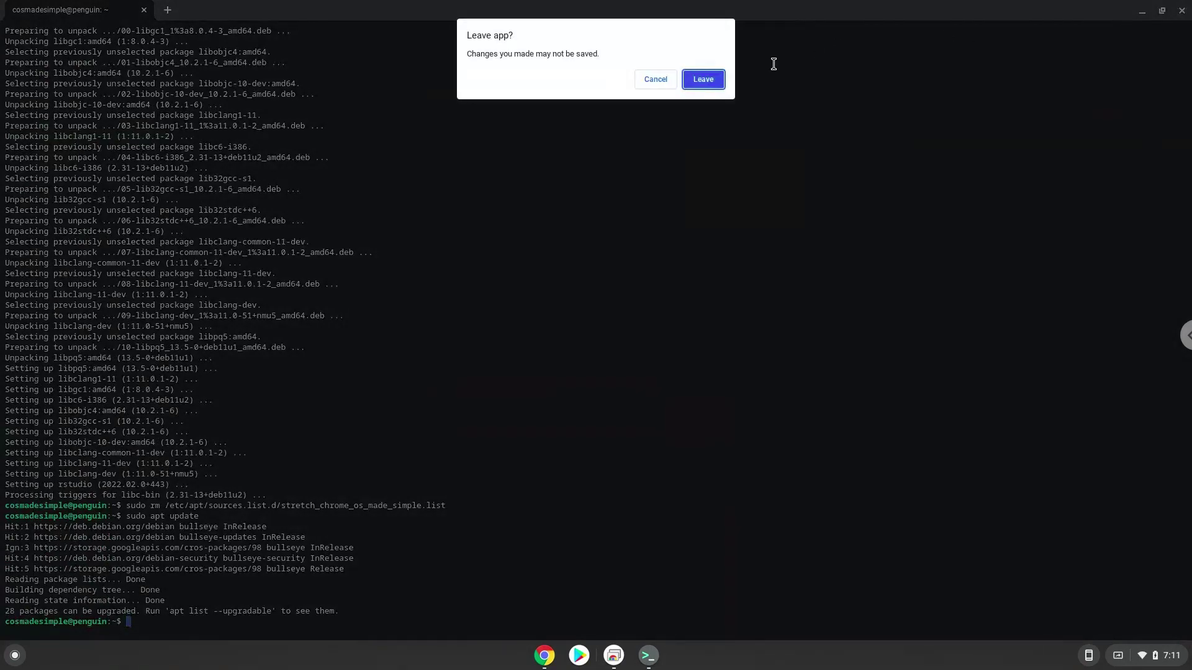
left_click(704, 79)
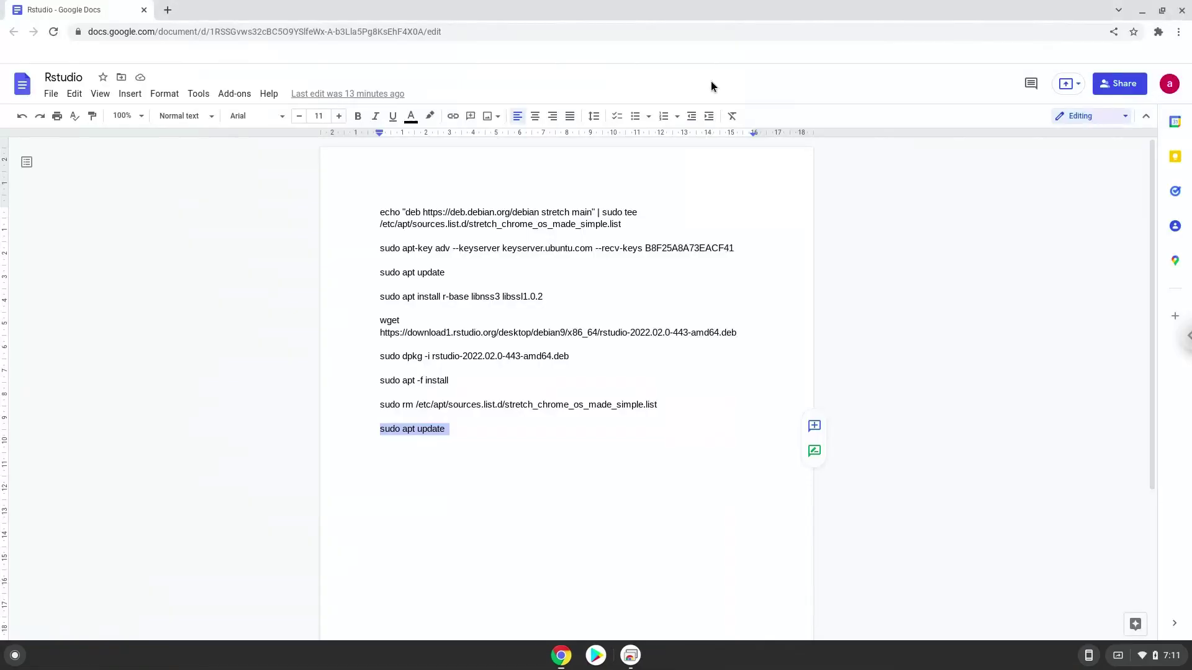
left_click(1182, 13)
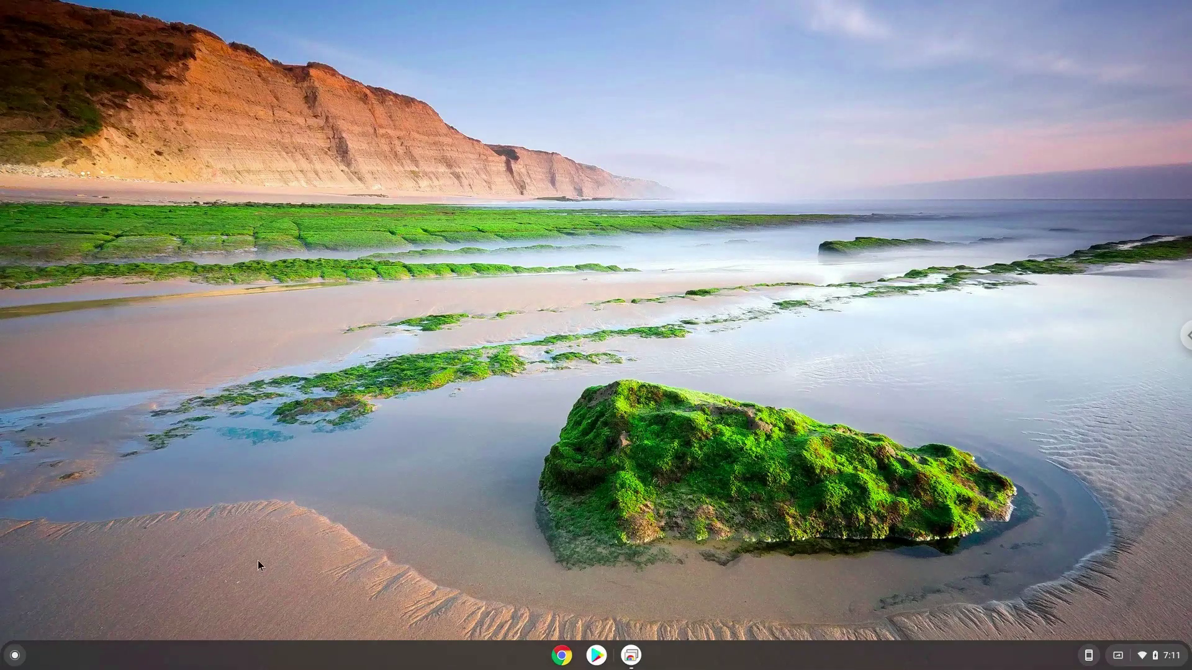
- Launch RStudio from the Linux apps folder in the full app launcher
left_click(15, 656)
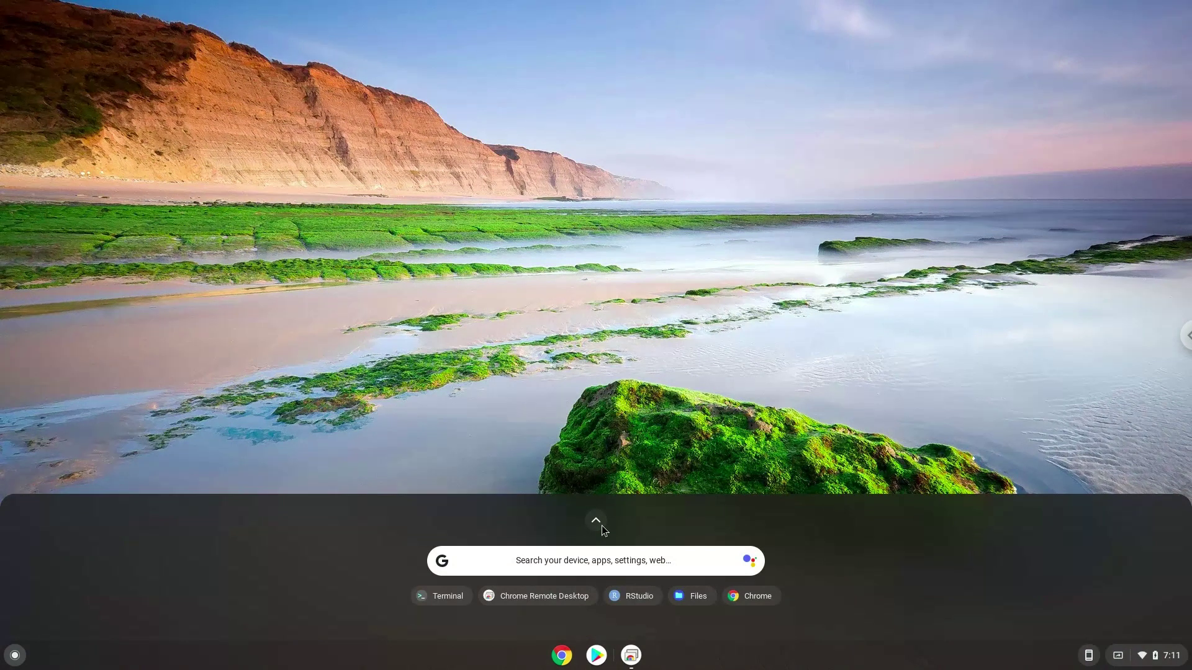
left_click(597, 520)
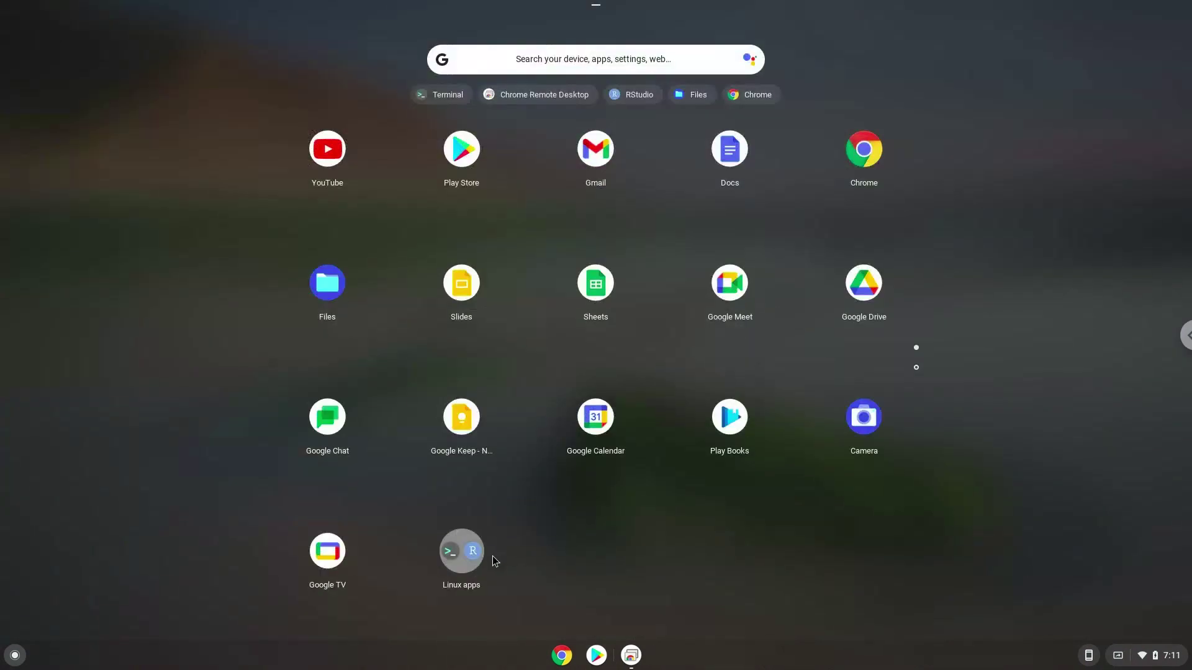
left_click(467, 566)
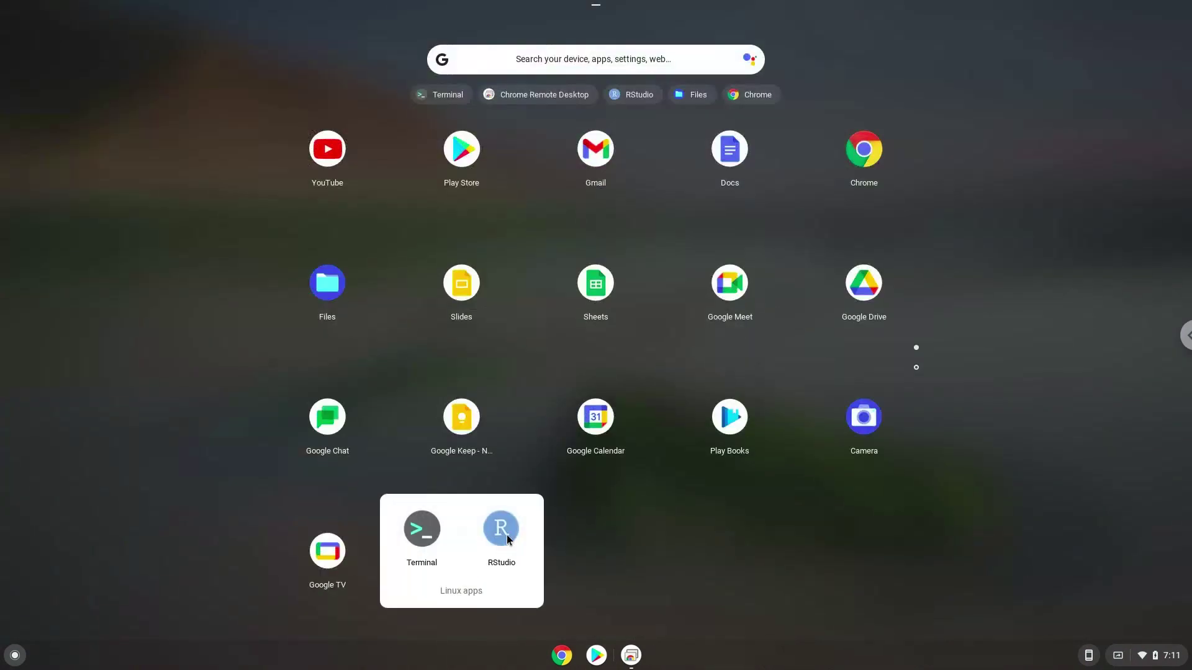
left_click(506, 536)
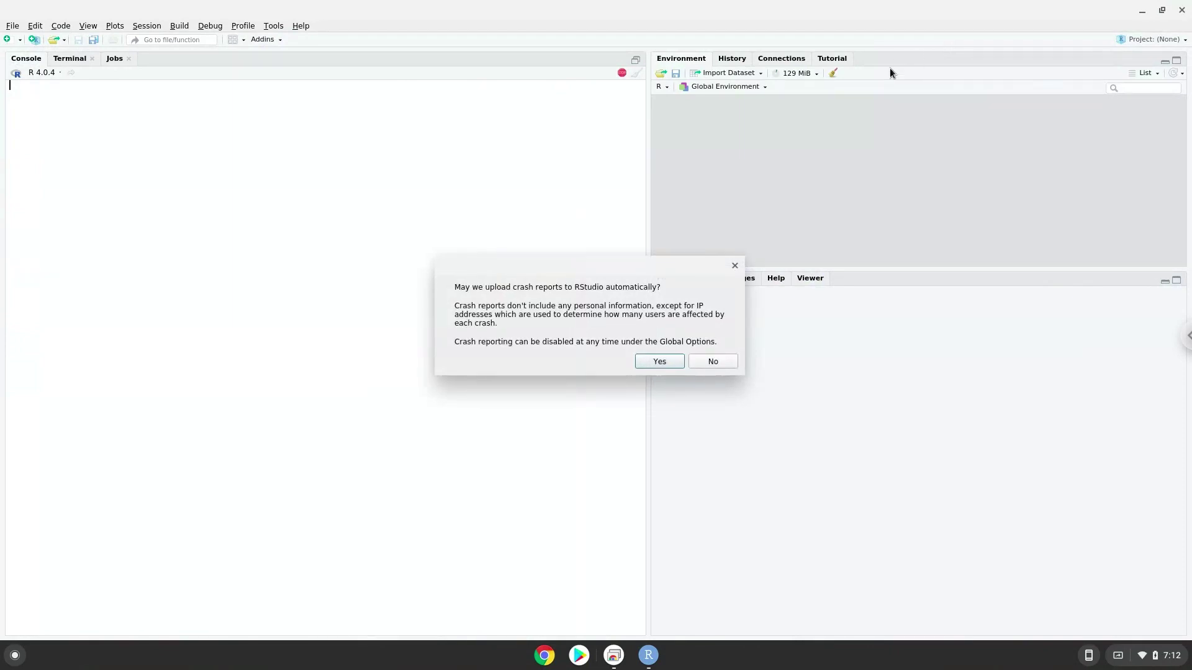
- Allow automatic crash-report uploads so the R 4.0.4 console finishes starting
left_click(657, 361)
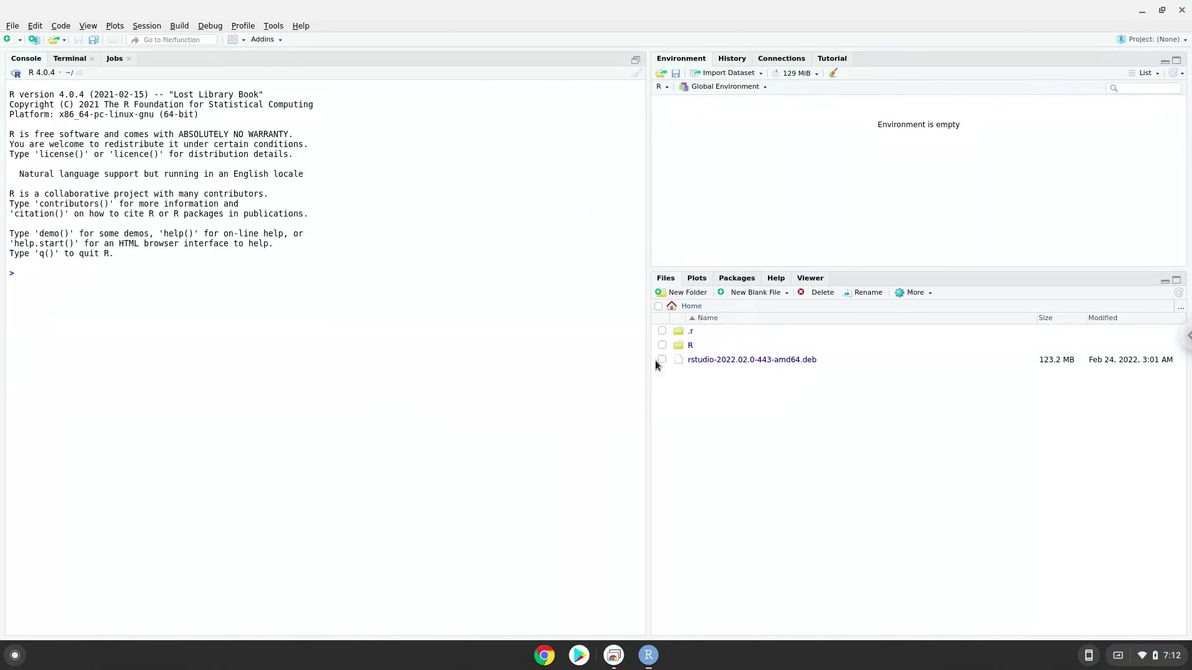
left_click(14, 656)
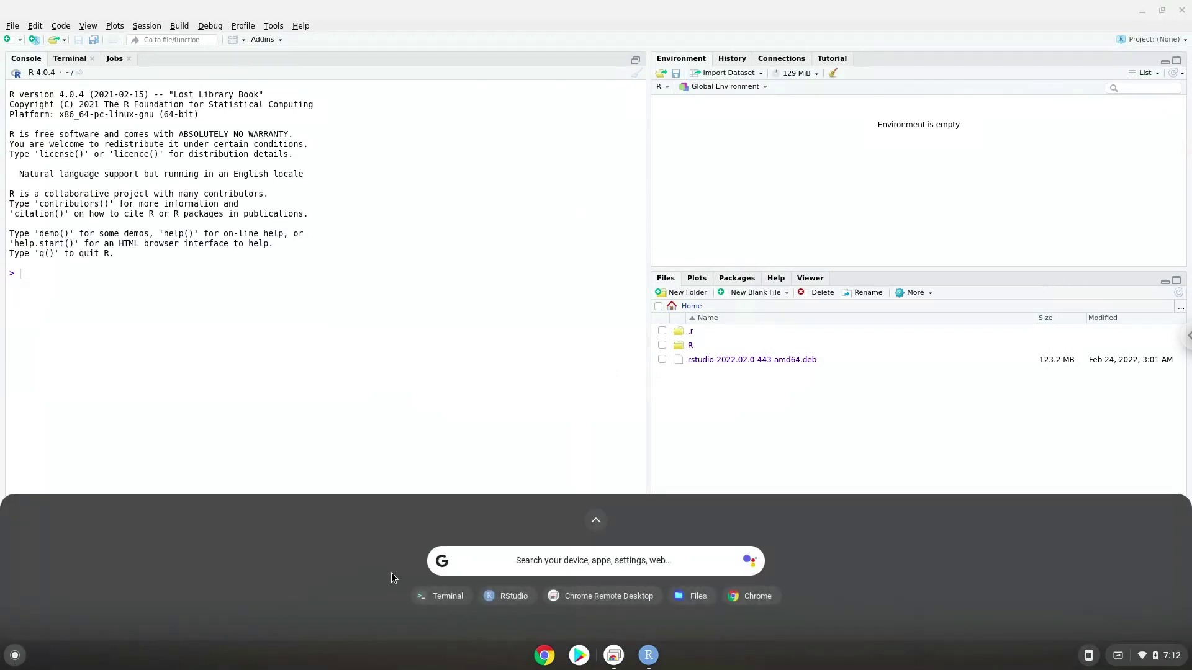
- Open the Files app and browse into the R folder under Linux files
left_click(597, 521)
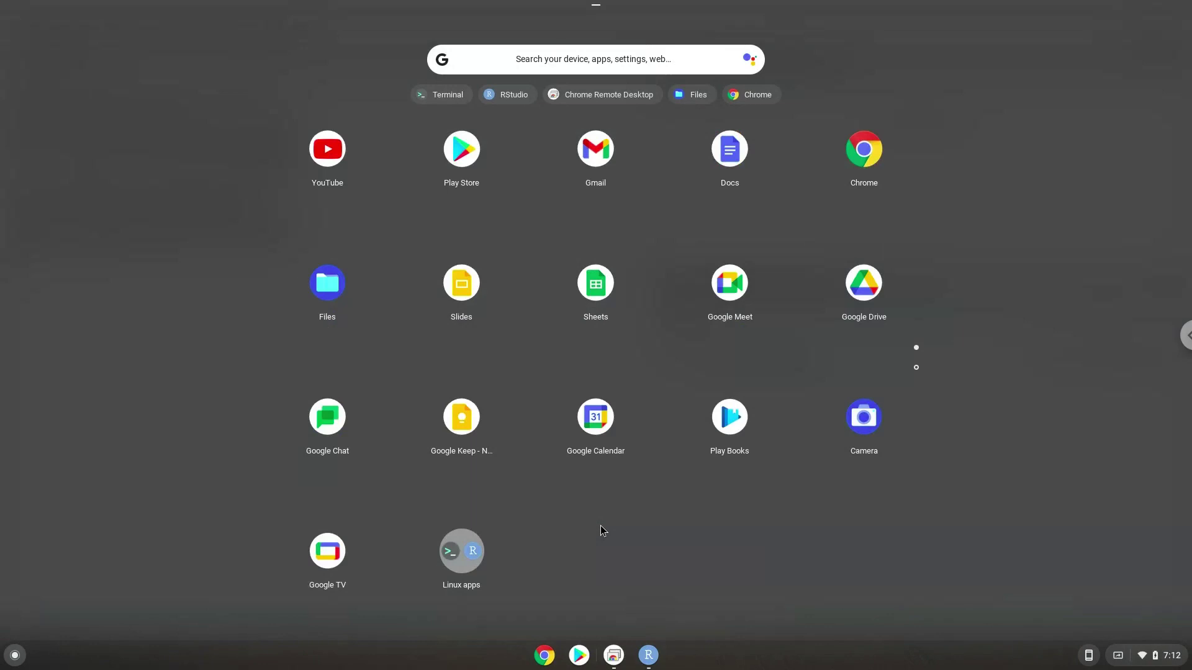
left_click(338, 286)
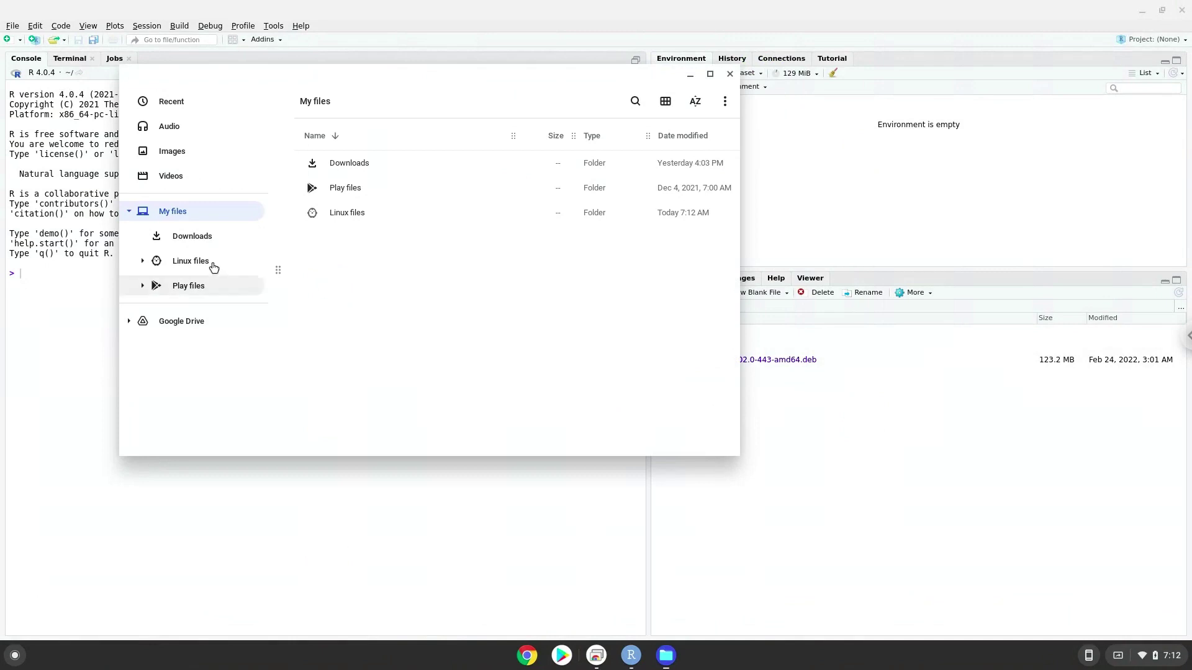
left_click(199, 266)
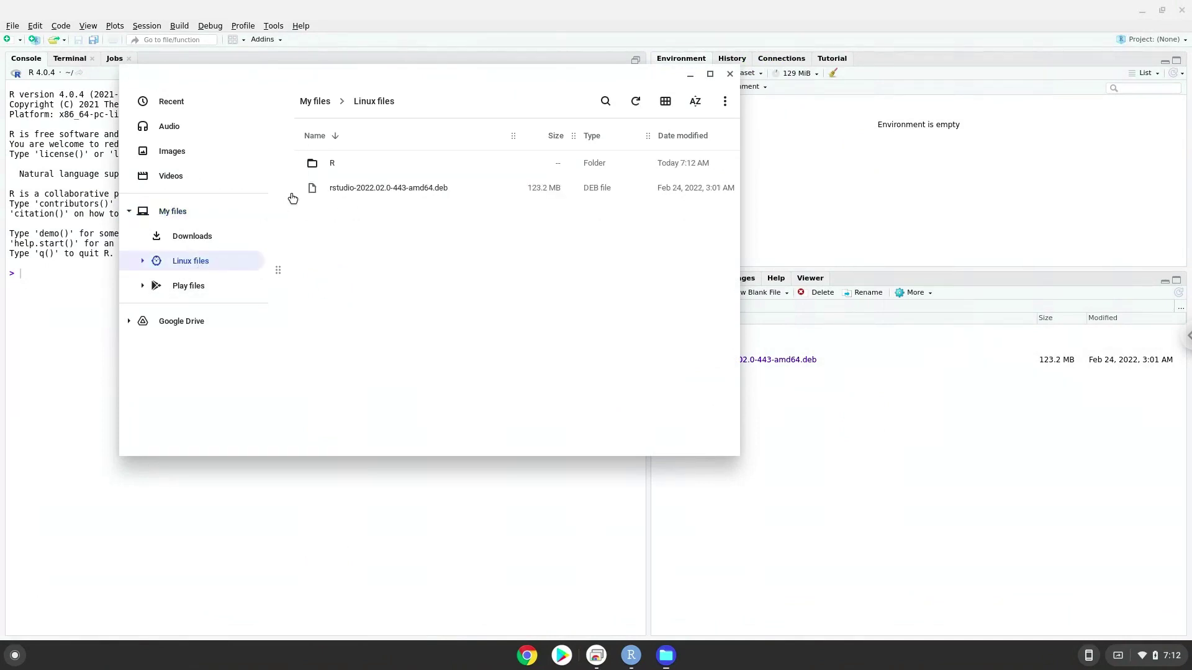
double_click(329, 165)
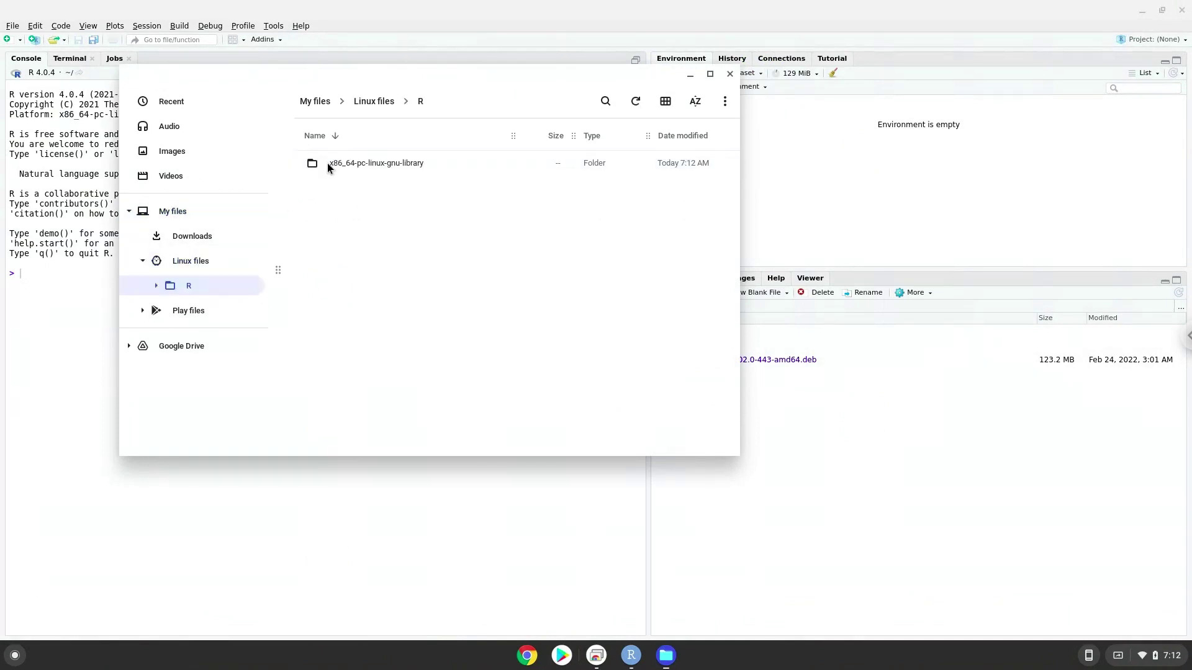
- Show hidden files in Linux files and open the empty .r folder
left_click(373, 100)
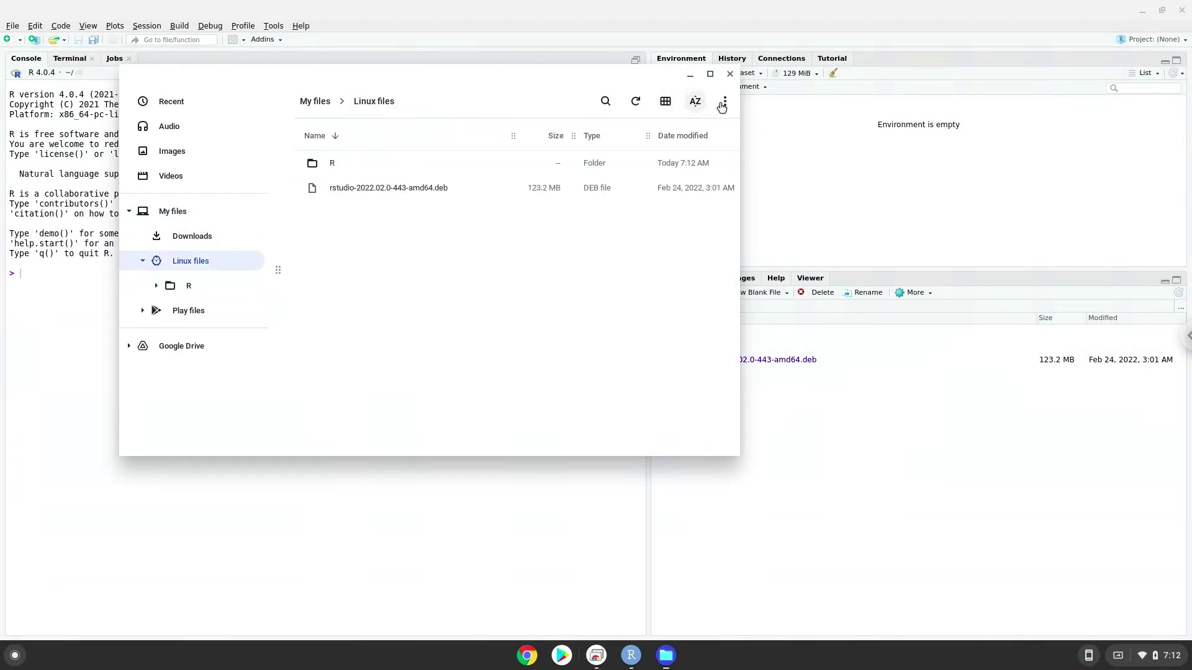
left_click(724, 101)
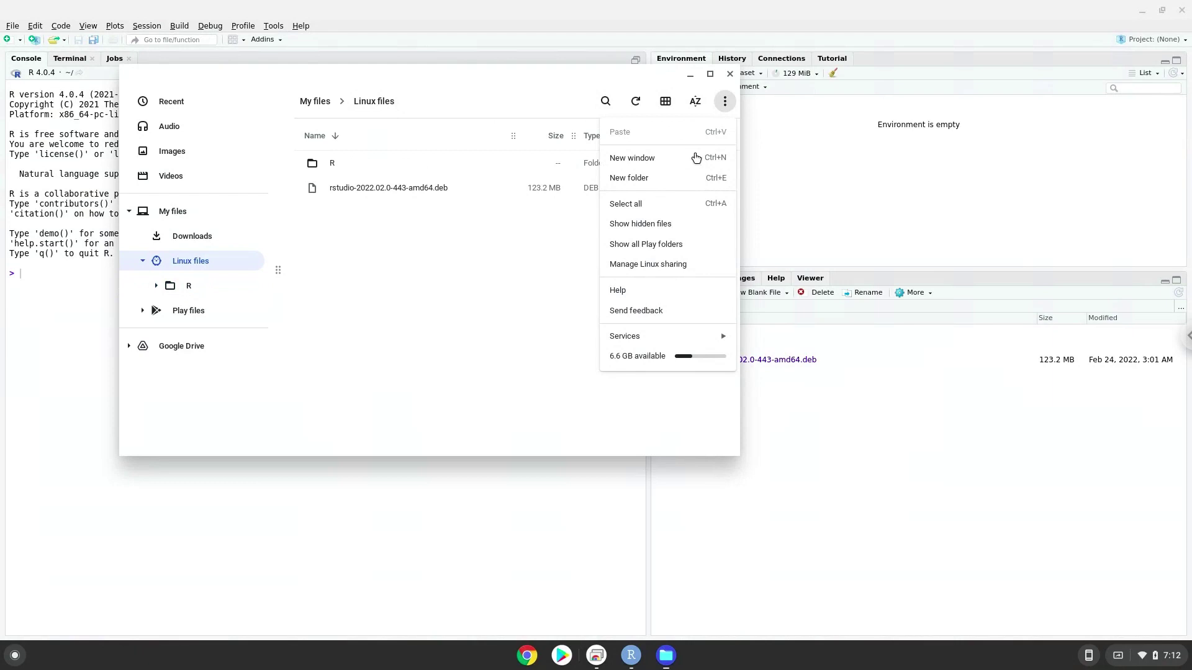
left_click(647, 224)
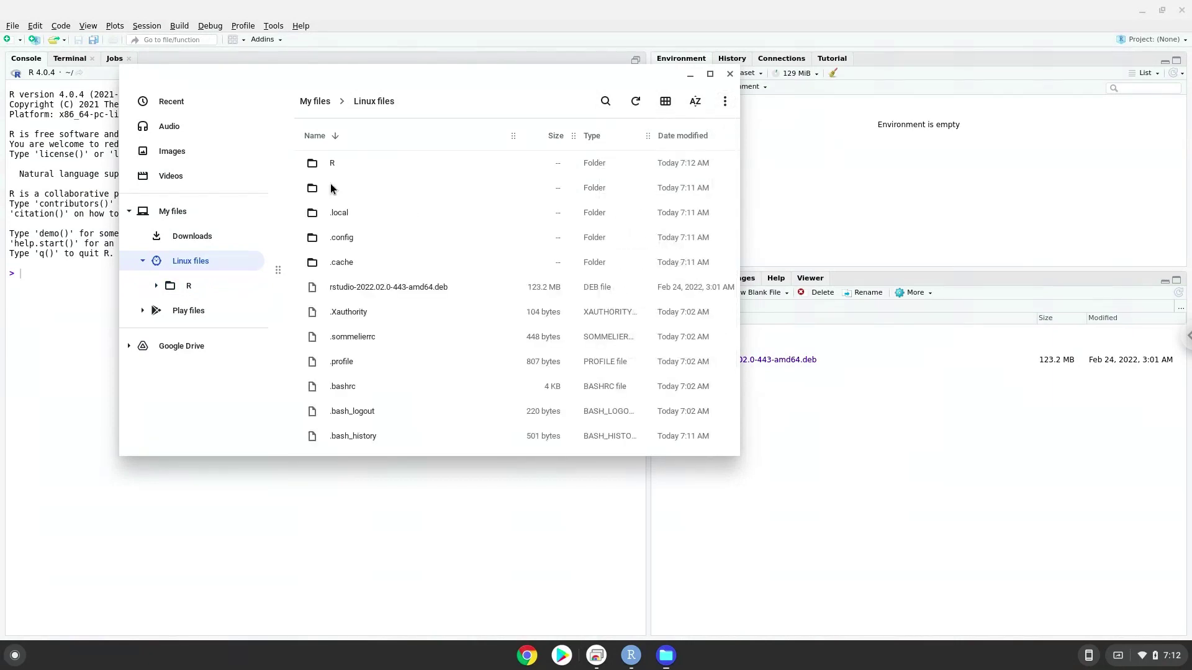
double_click(331, 188)
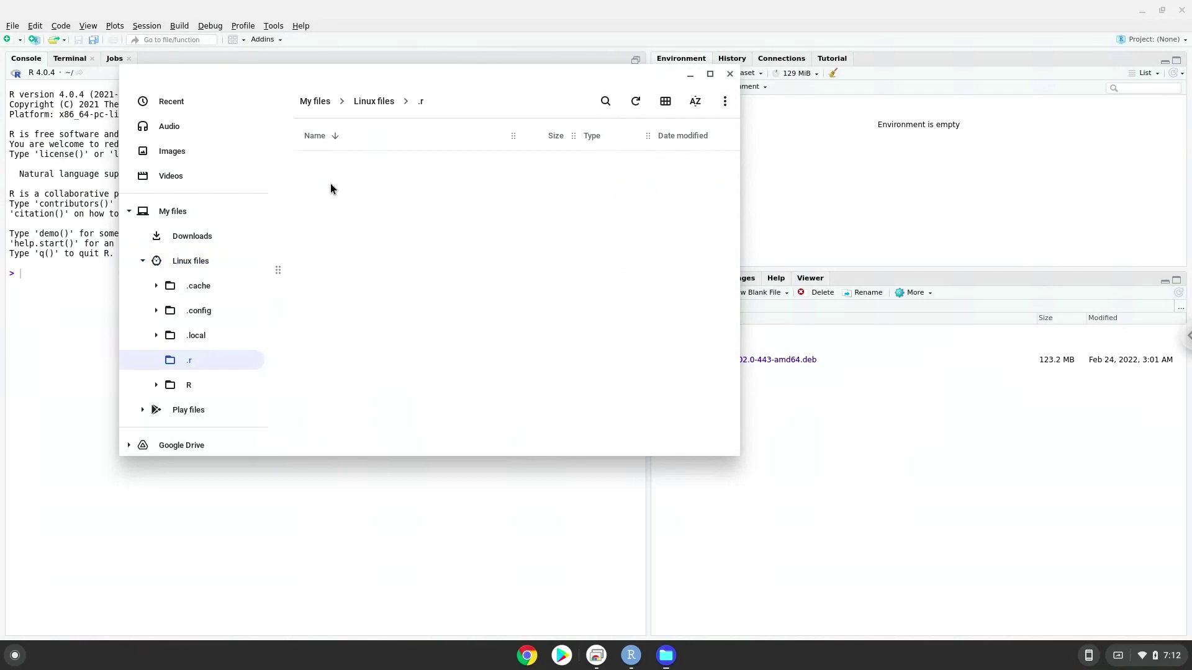